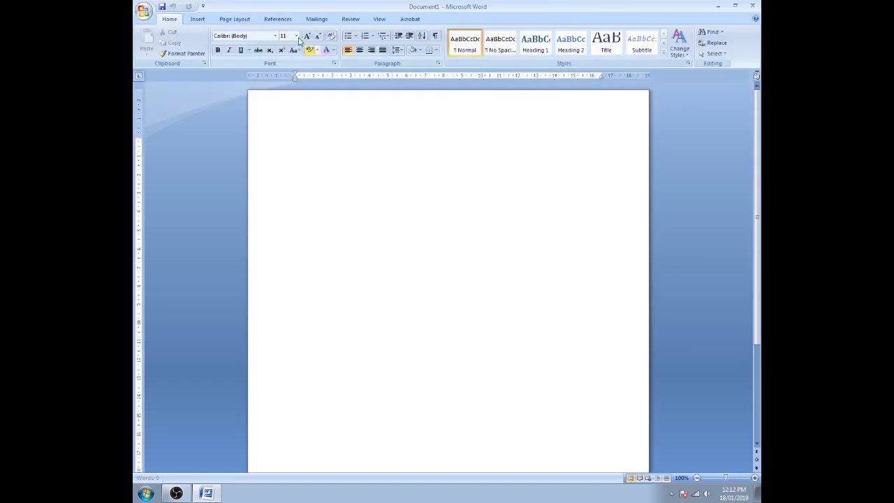
Step: Set the font size to 48 and write "HELLO GUYS TODAY I WILL TELL YOU HOW TO USE ASTRO OFFICE"
click(296, 35)
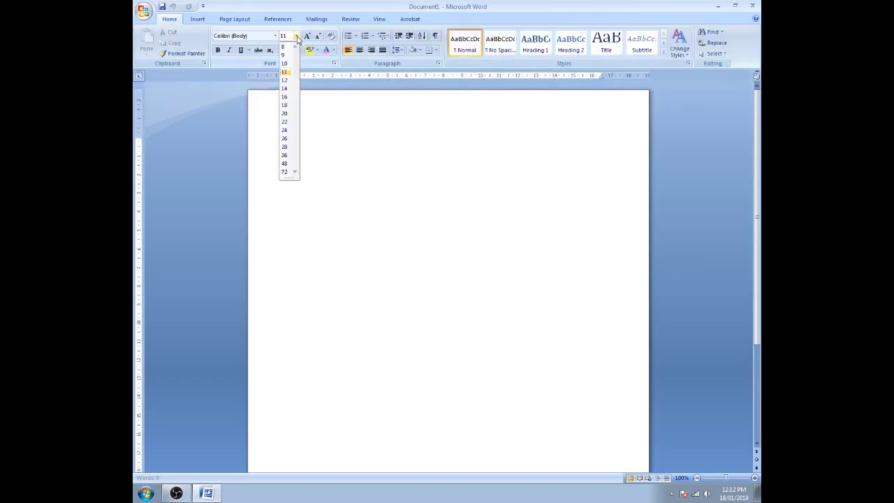
click(284, 164)
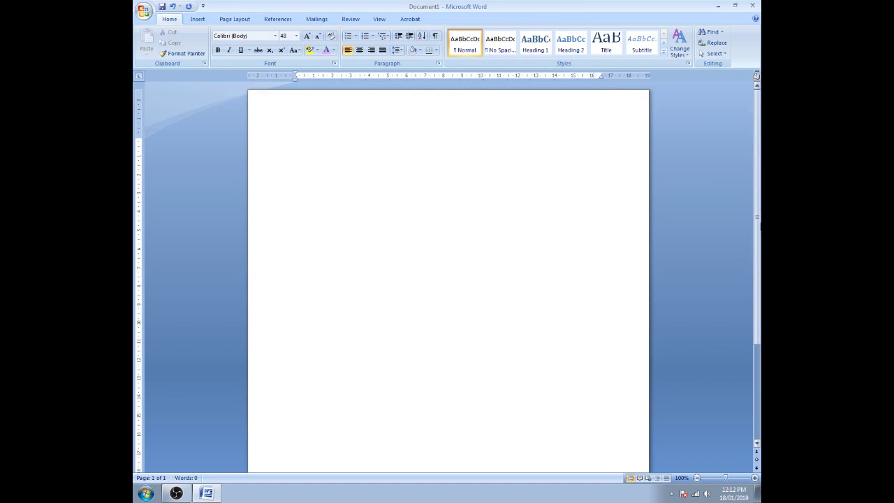
text(H)
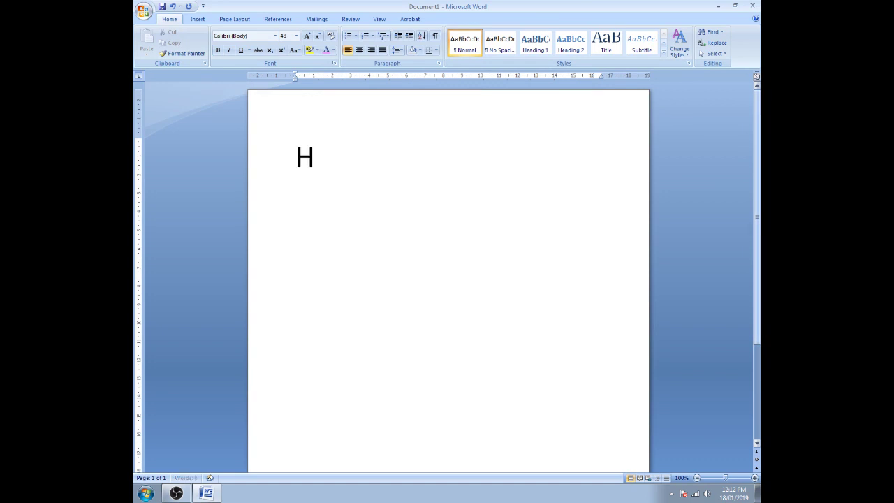
text(ELLO)
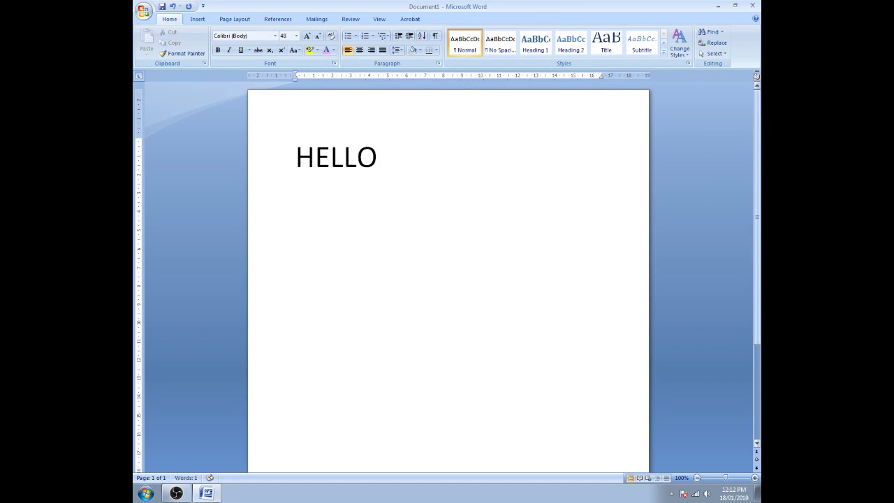
text( GUY)
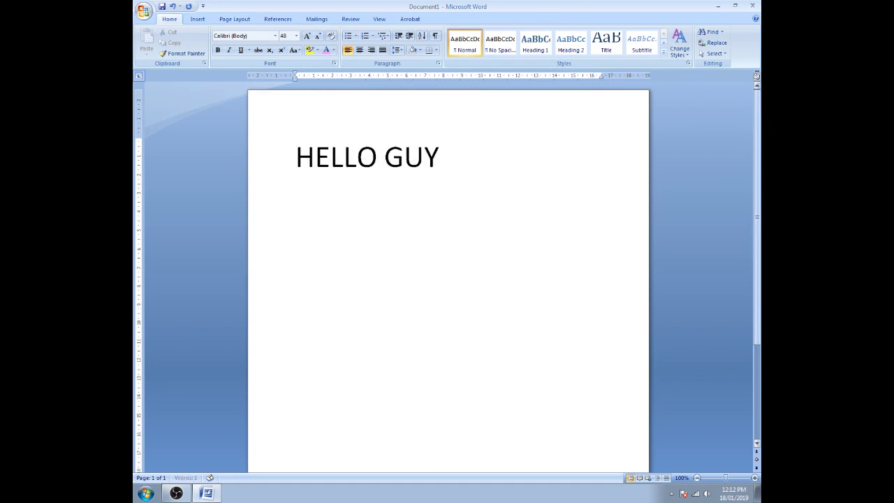
text(S TODAT)
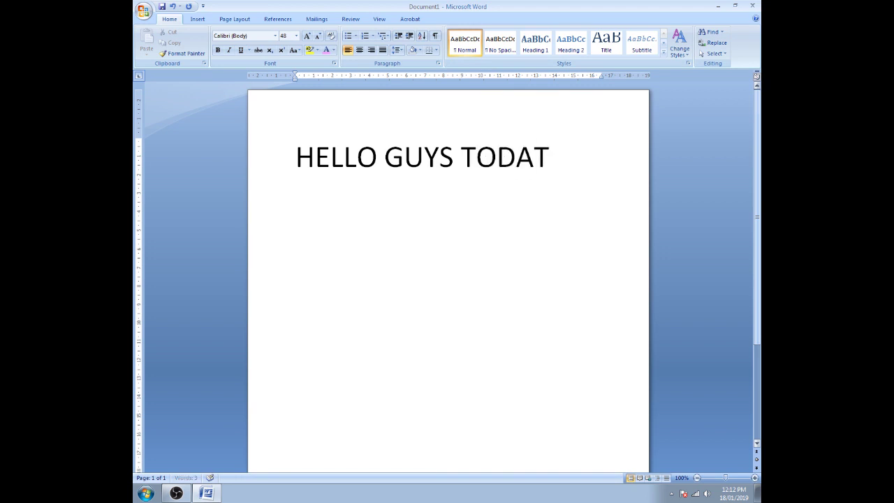
key(BackSpace)
text(Y I WILL)
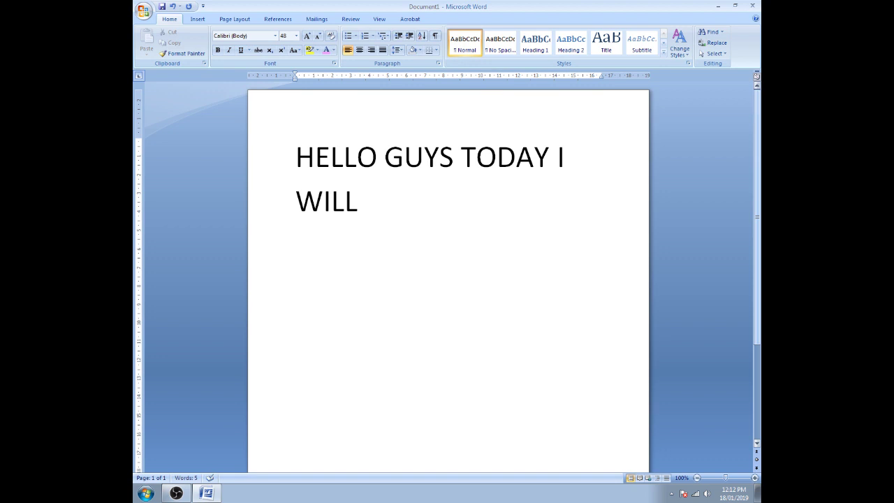
text( TELL YOU )
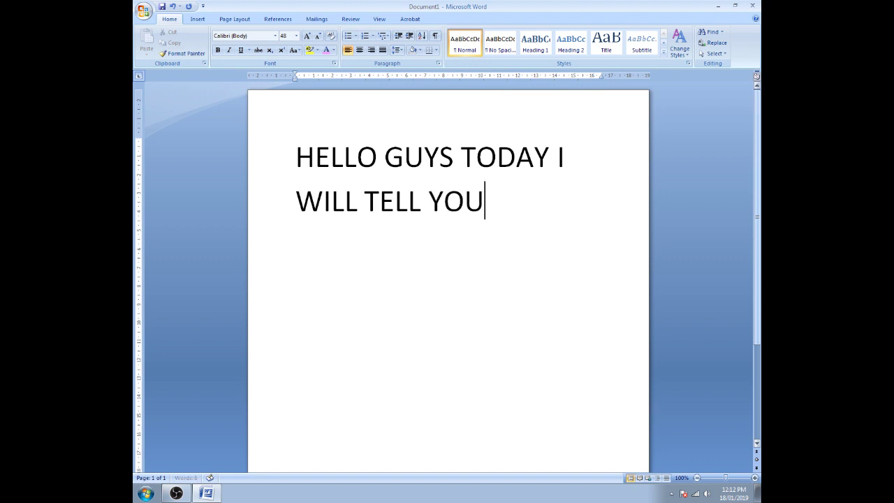
text(HOW)
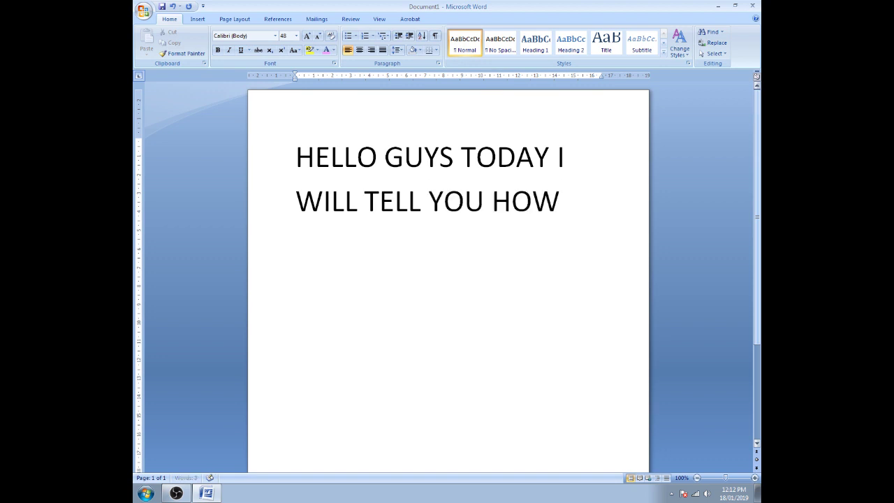
text( TO US)
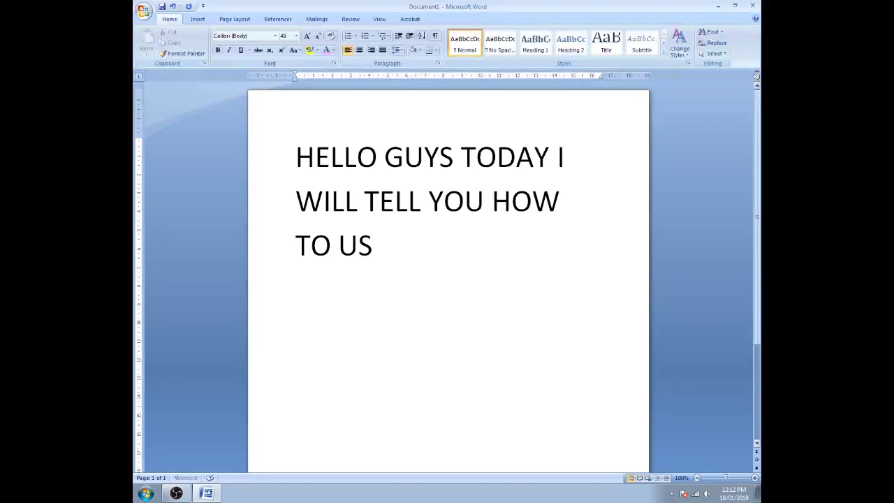
text(E AST)
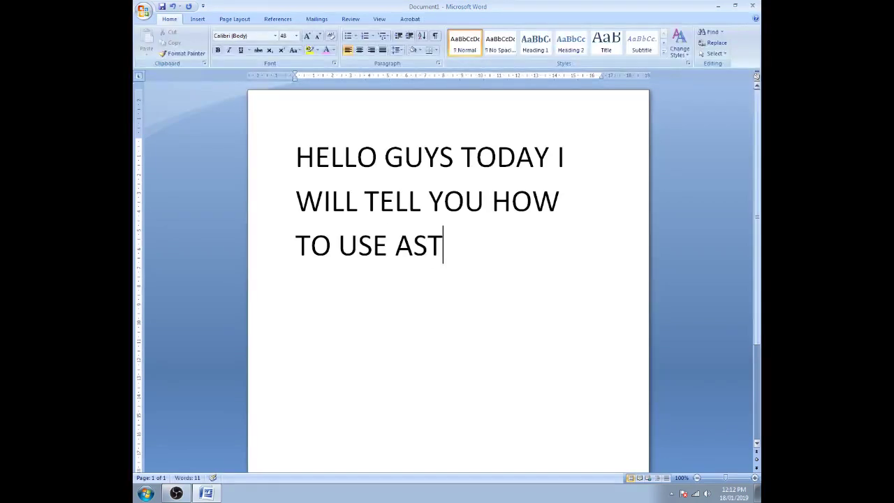
text(RO O)
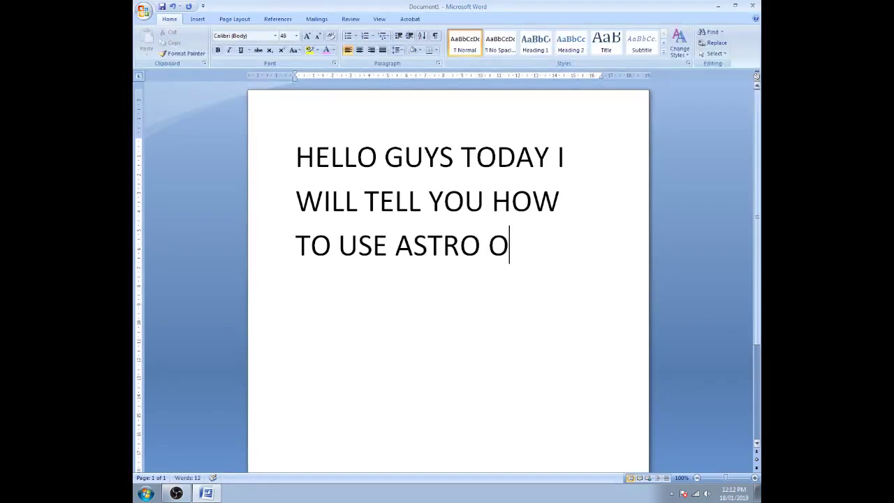
text(FFICE)
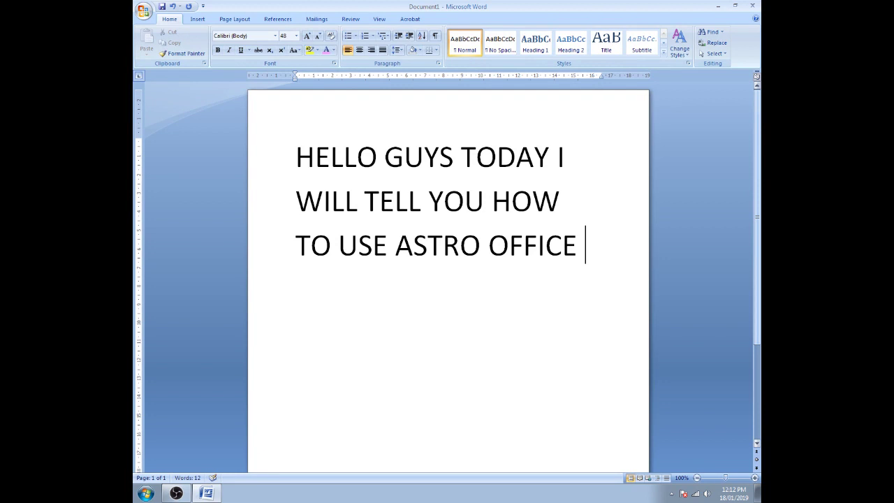
Step: Continue the text after "ASTRO OFFICE" with "AFTER INSTALLING THIS APPLICATION..."
key(Return)
text(AD)
key(BackSpace)
text(FTER)
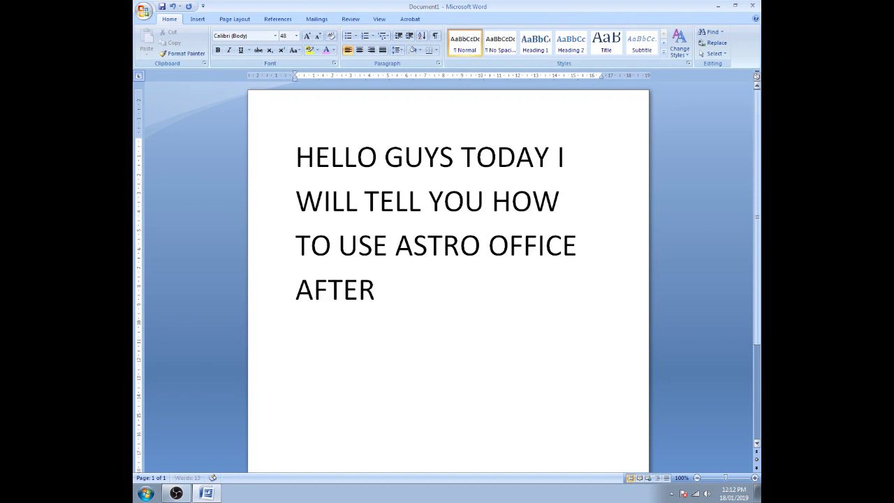
text( INST)
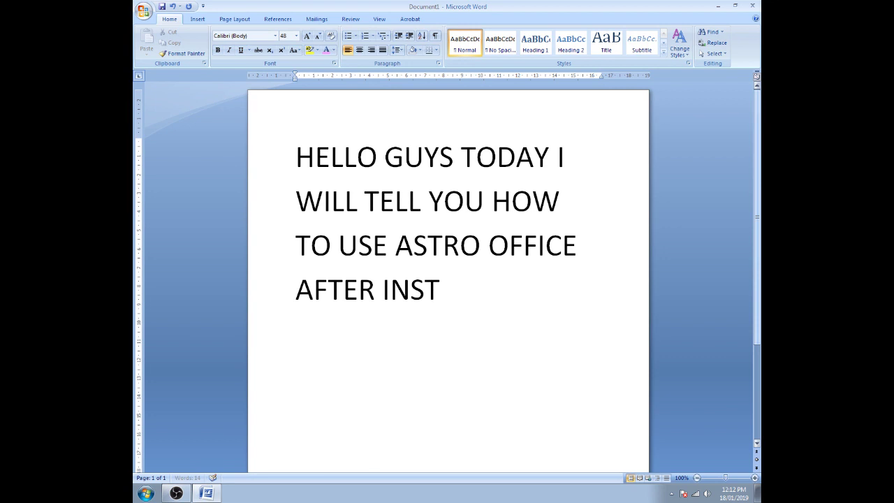
text(ALLING TH)
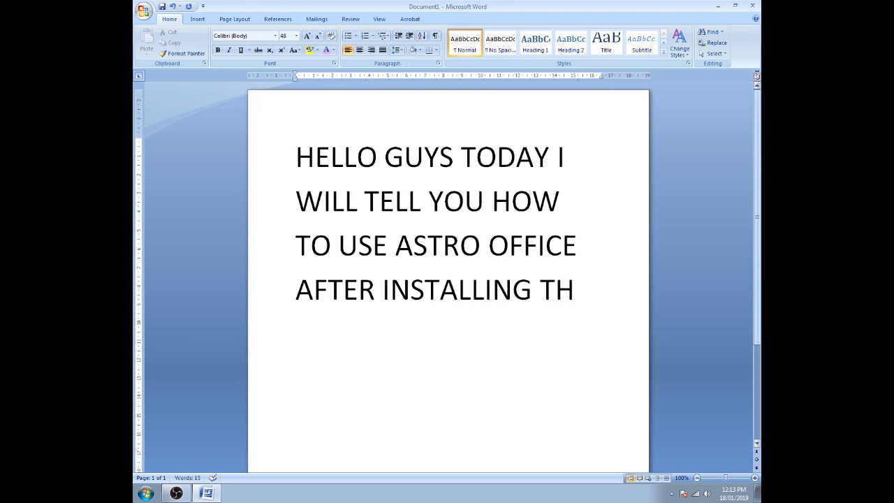
text(IS APP)
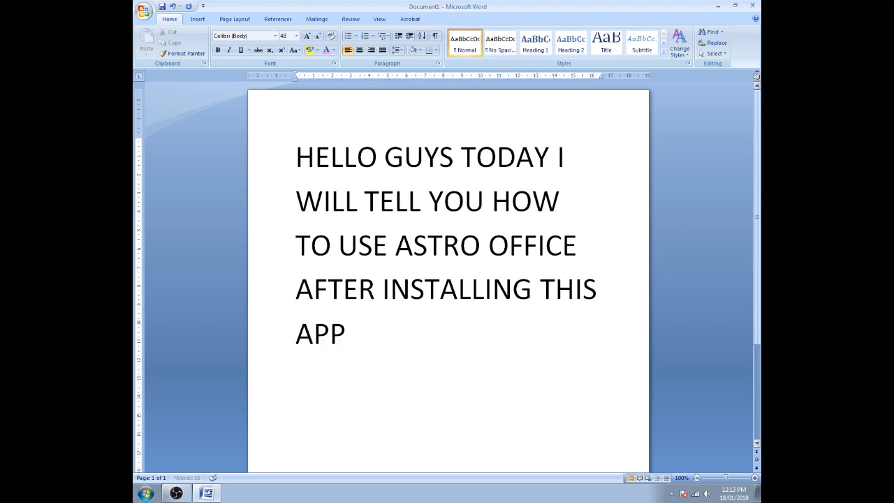
text(LICA)
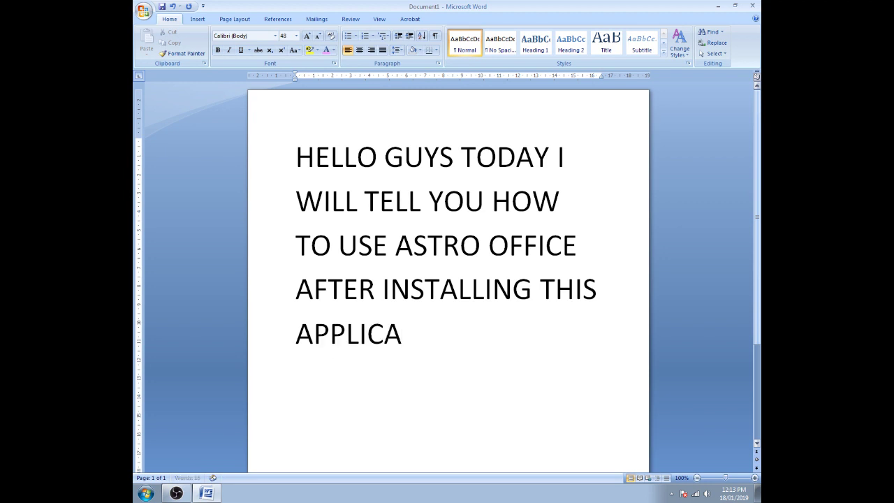
text(TION)
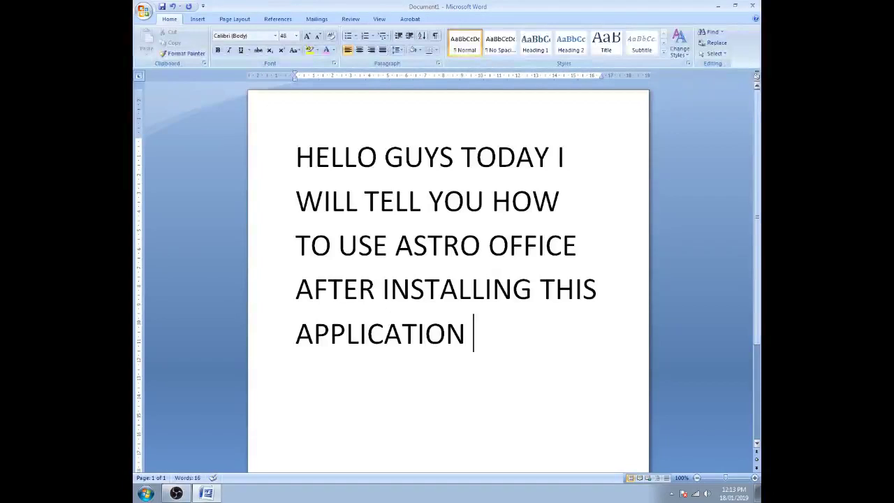
key(BackSpace)
text(...)
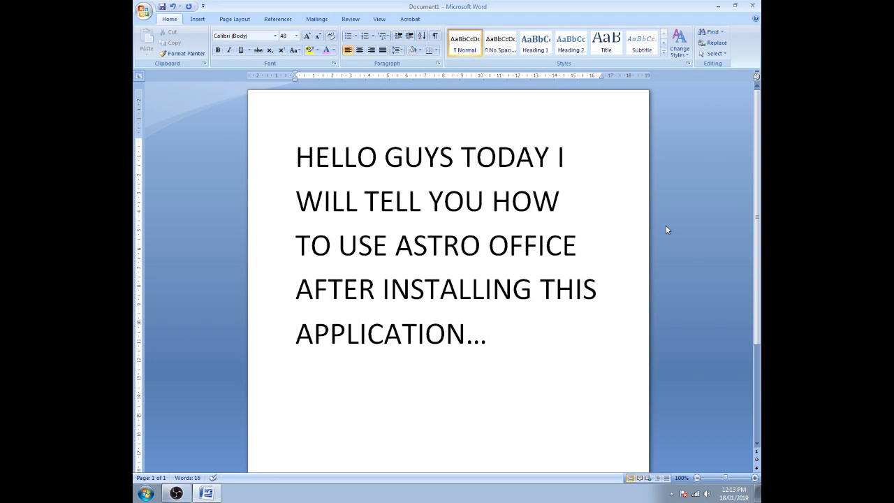
Step: Add "YOU WILL DOWNLOAD FROM MY EARLIAR VIDEO LINK" after the ellipsis
text(YOU)
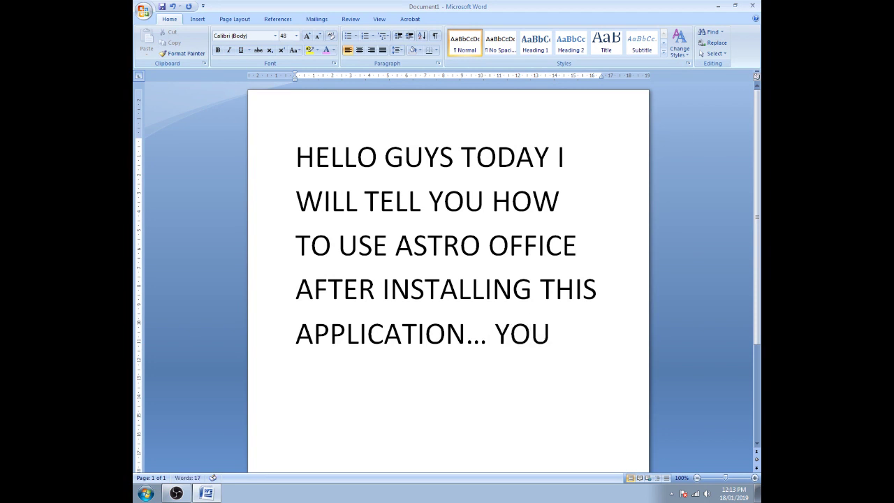
text( WILL )
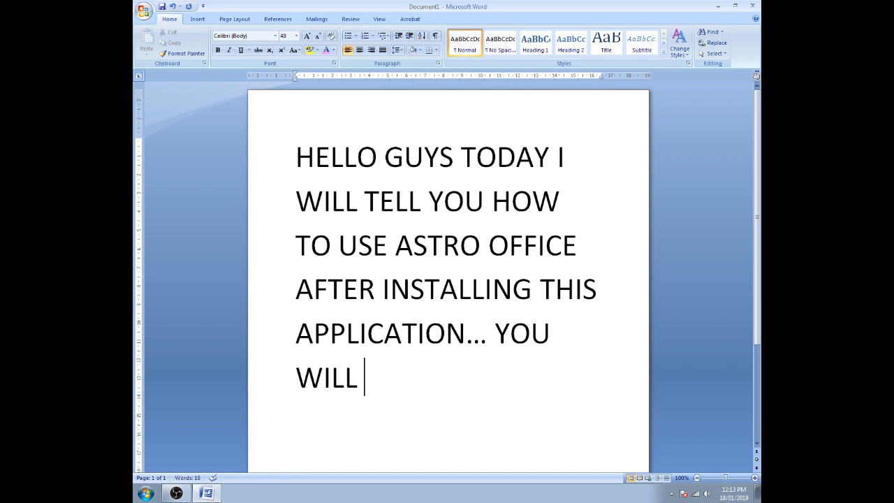
text(DOWN)
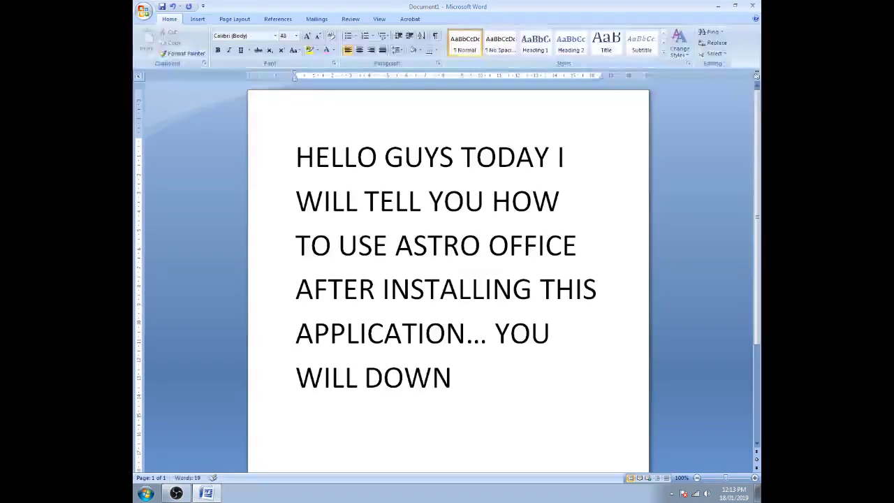
text(LOA)
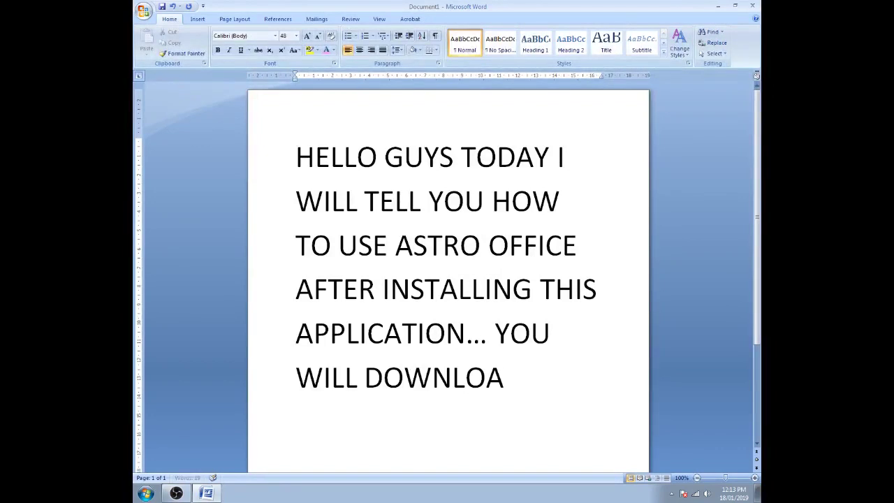
text(D )
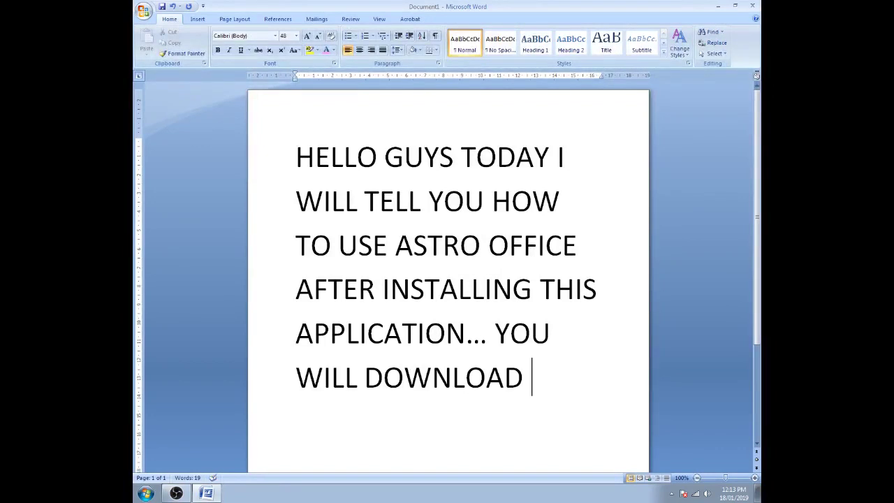
text(FRON)
key(BackSpace)
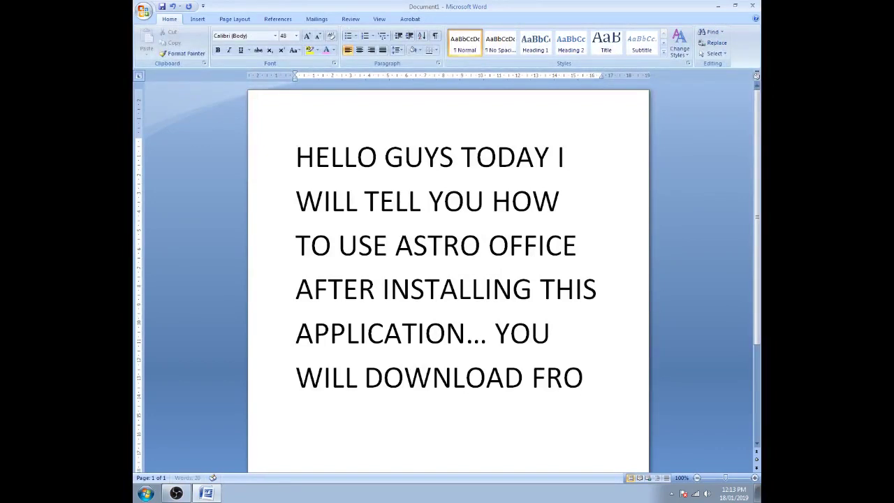
text(M )
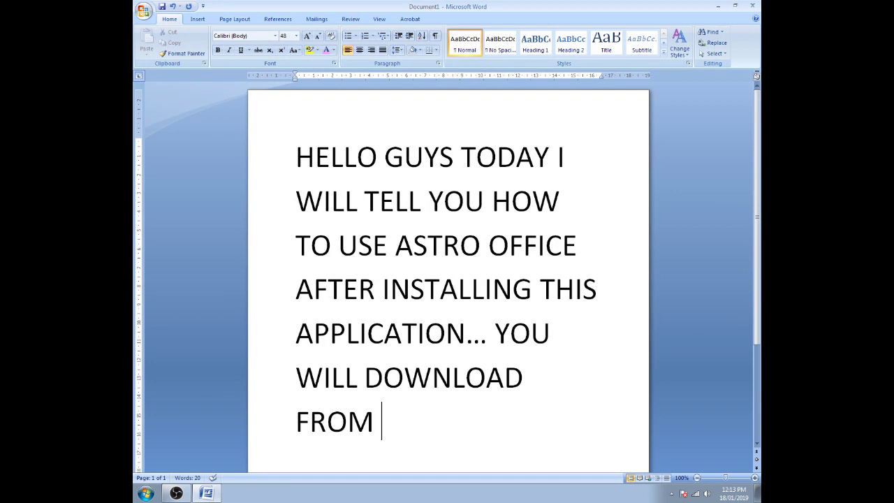
text(MY)
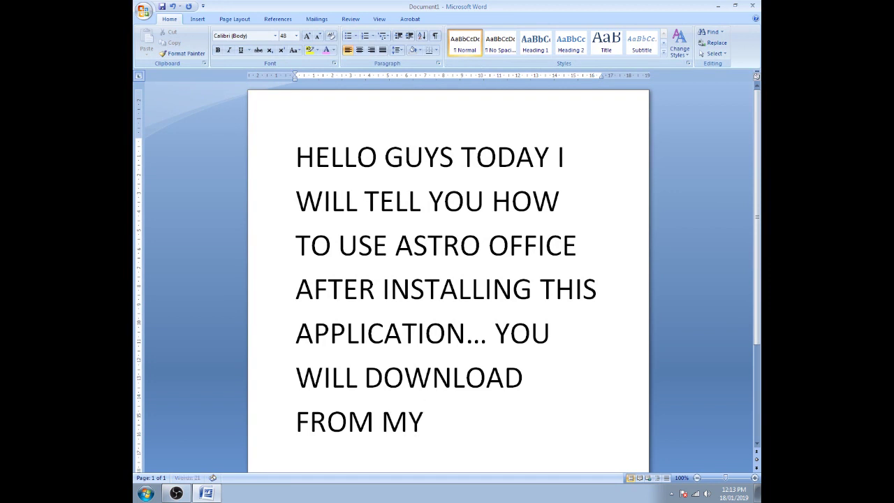
text( EA)
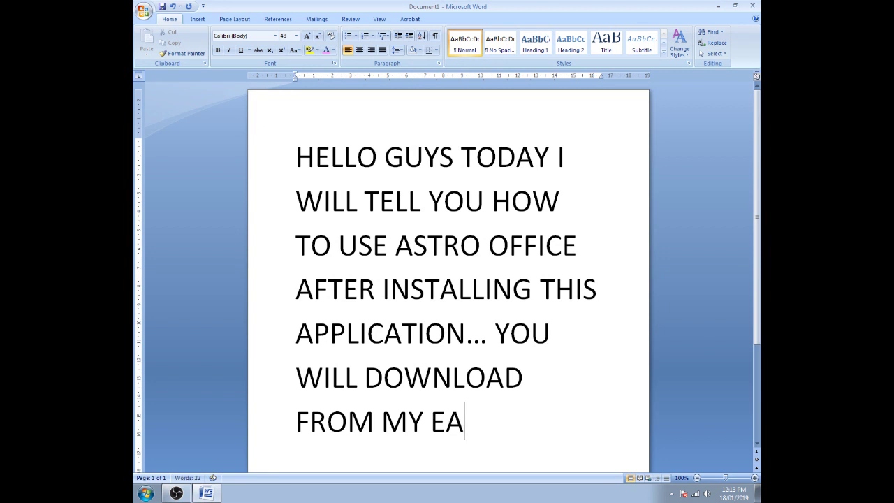
text(RLIAR)
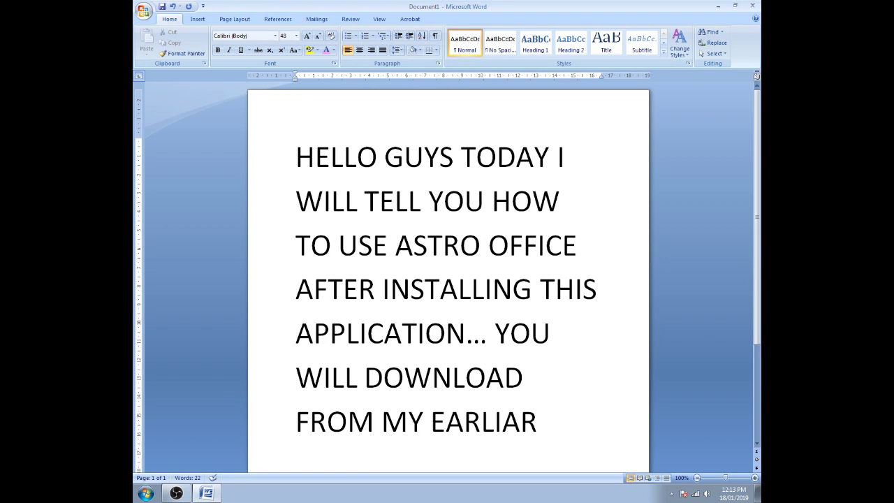
text(VD)
key(BackSpace)
text(IDE)
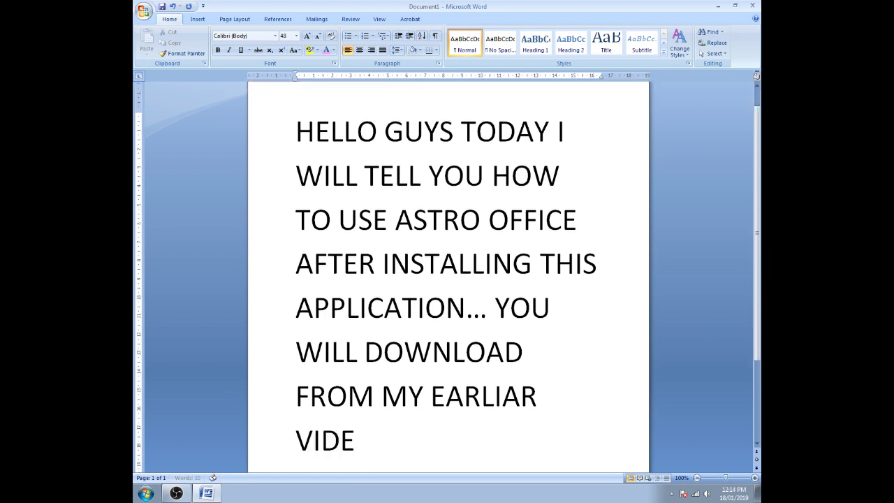
text(O LINK)
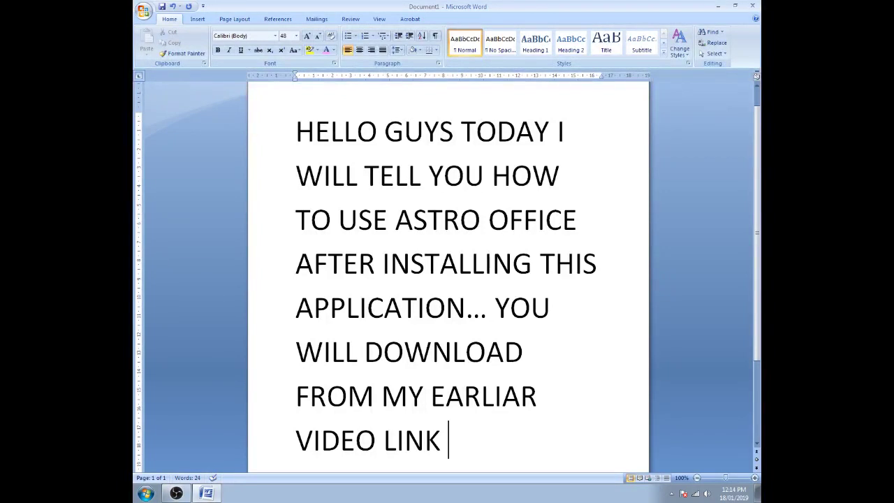
Step: Delete the whole sentence about the download link that follows "APPLICATION..."
key(BackSpace)
key(BackSpace)
key(BackSpace)
key(BackSpace)
key(BackSpace)
key(BackSpace)
key(BackSpace)
key(BackSpace)
key(BackSpace)
key(BackSpace)
key(BackSpace)
key(BackSpace)
key(BackSpace)
key(BackSpace)
key(BackSpace)
key(BackSpace)
key(BackSpace)
key(BackSpace)
key(BackSpace)
key(BackSpace)
key(BackSpace)
key(BackSpace)
key(BackSpace)
key(BackSpace)
key(BackSpace)
key(BackSpace)
key(BackSpace)
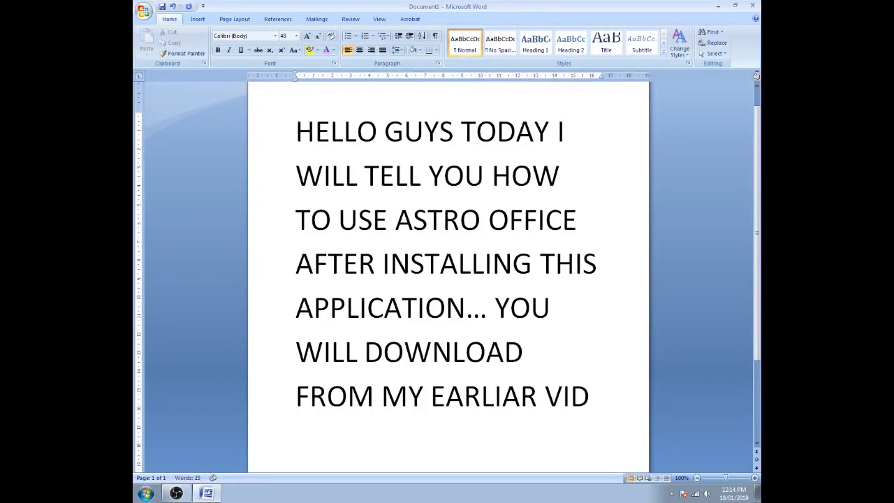
key(BackSpace)
key(BackSpace)
key(BackSpace)
key(BackSpace)
key(BackSpace)
key(BackSpace)
key(BackSpace)
key(BackSpace)
key(BackSpace)
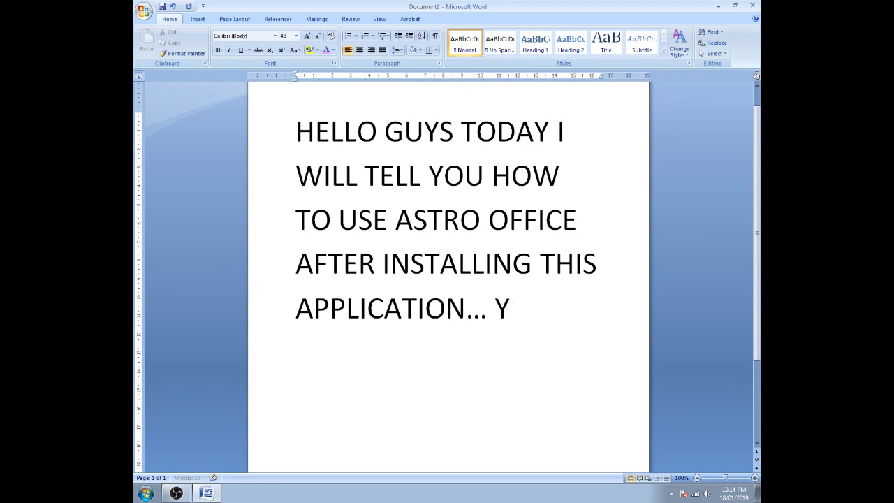
key(BackSpace)
key(BackSpace)
Step: Switch from the Word document to Astro-Office 2005, open the horoscope entry form and load the saved Rahul Bajaj record
click(717, 8)
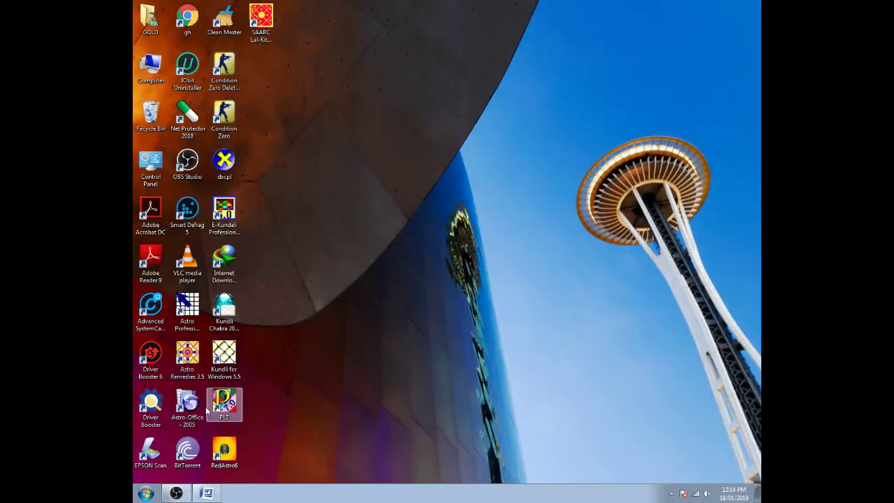
click(179, 409)
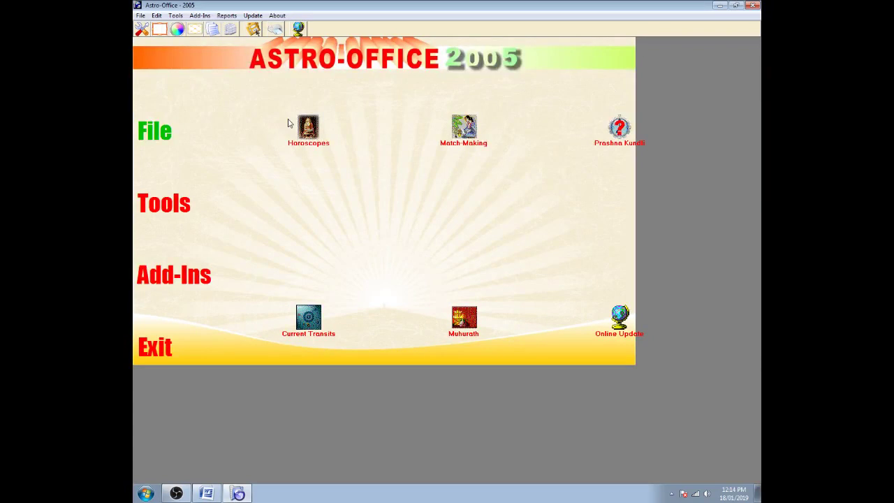
click(307, 126)
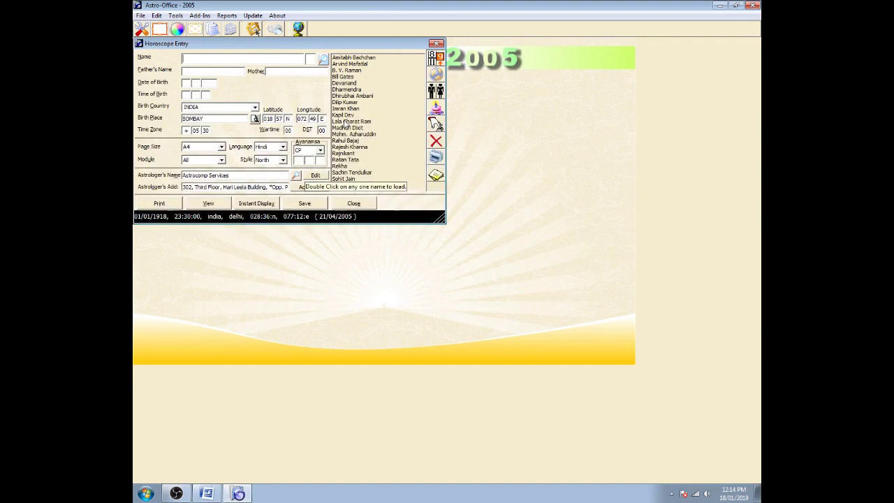
double_click(346, 141)
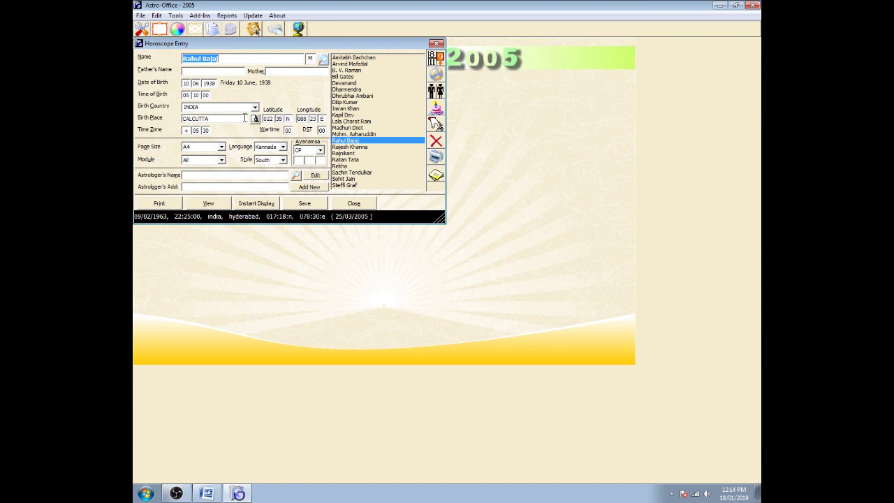
Step: Set the horoscope's language to Hindi and its ayanamsa to KP
click(269, 147)
key(h)
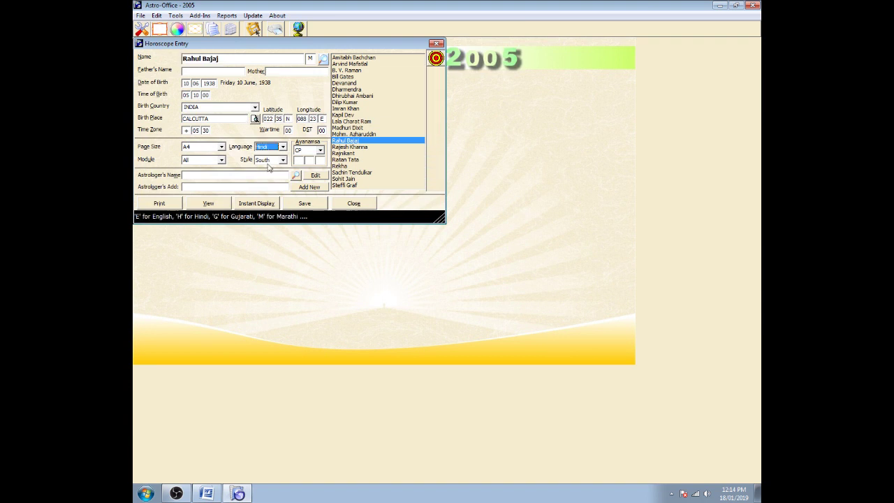
click(320, 151)
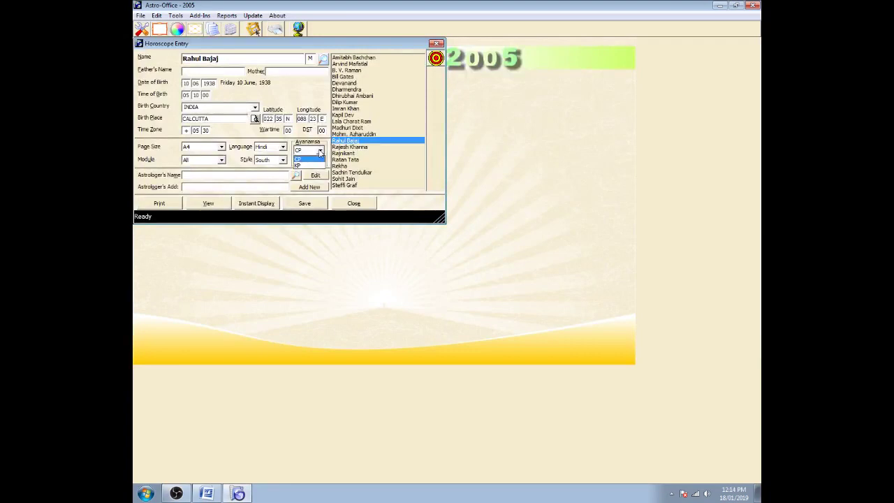
click(299, 165)
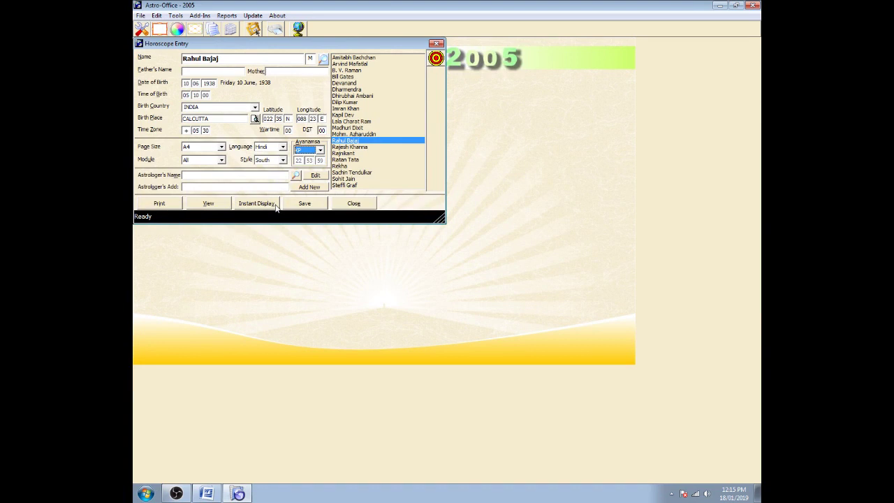
Step: View the horoscope's Birth Details, Panchang and Lagna Chart pages, and close the viewer
click(207, 203)
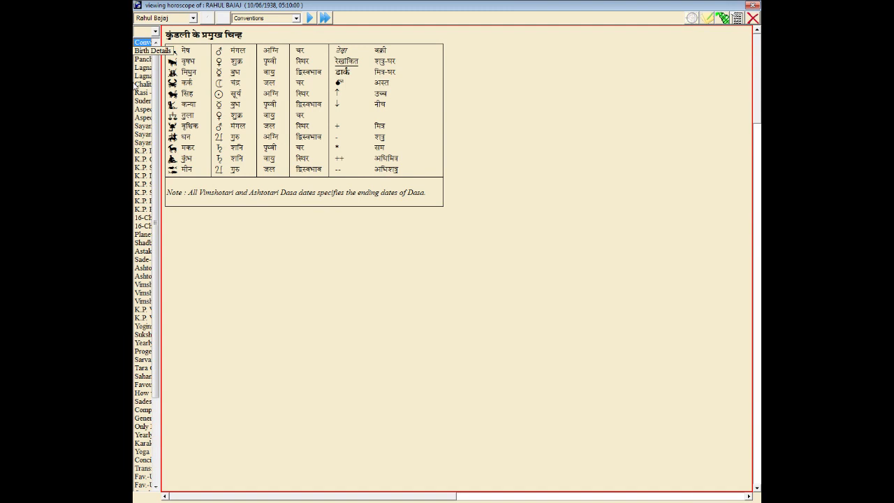
click(143, 50)
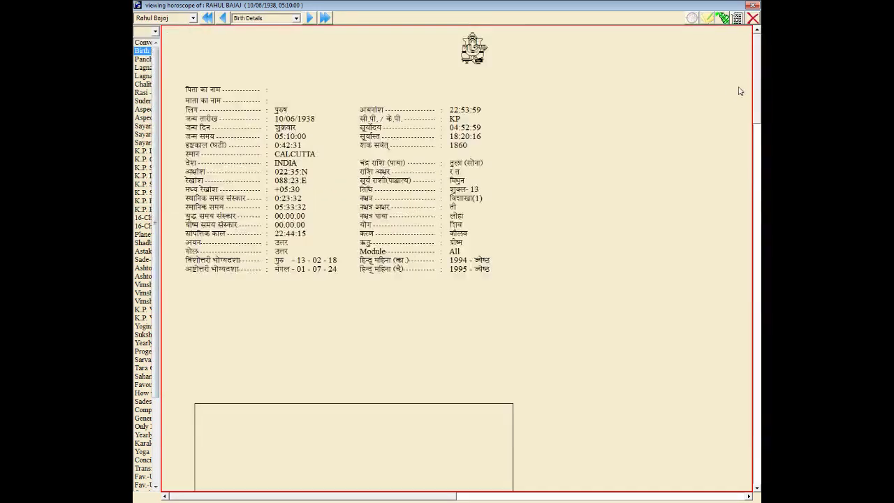
scroll(738, 88, down, 2)
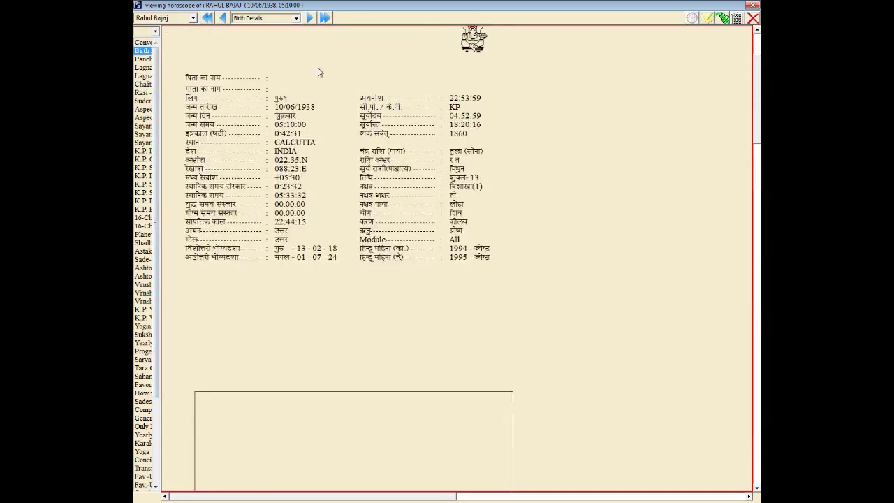
click(142, 59)
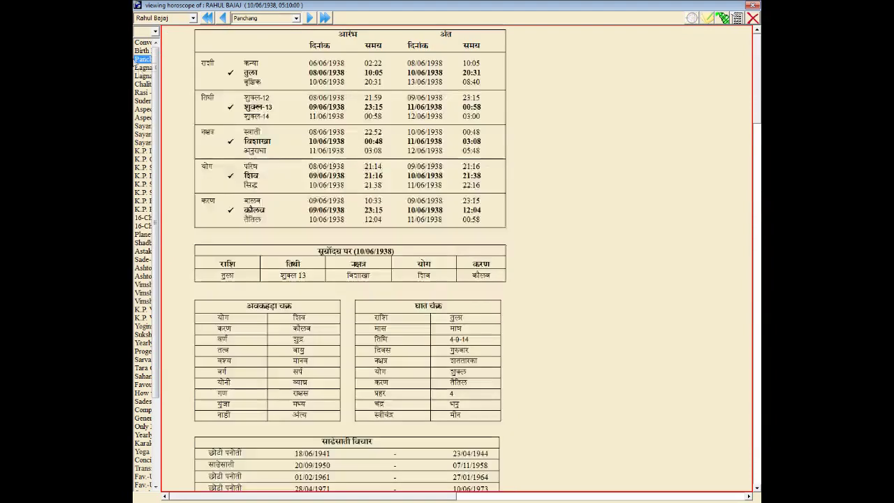
click(143, 67)
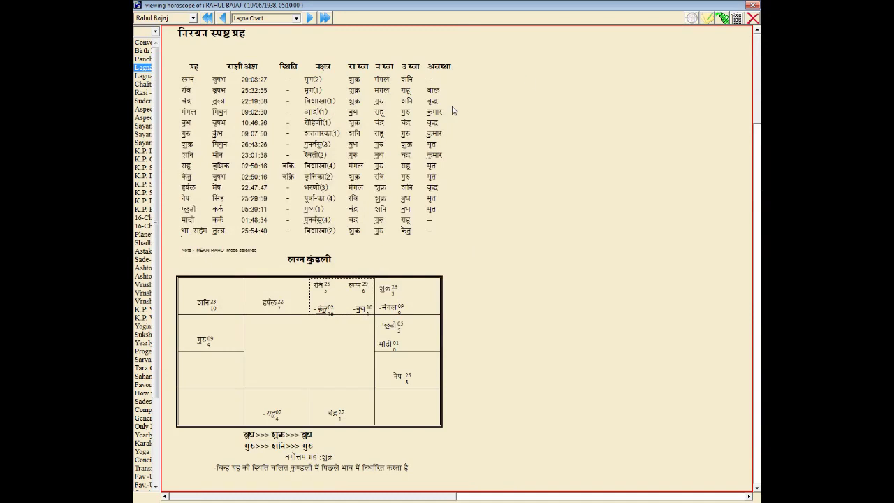
click(752, 5)
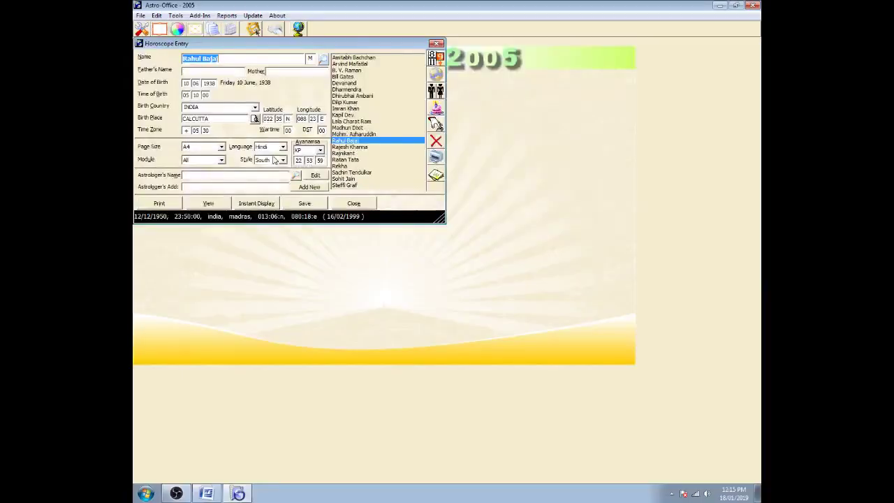
Step: Change the chart style to North and view the horoscope again
click(281, 160)
click(264, 169)
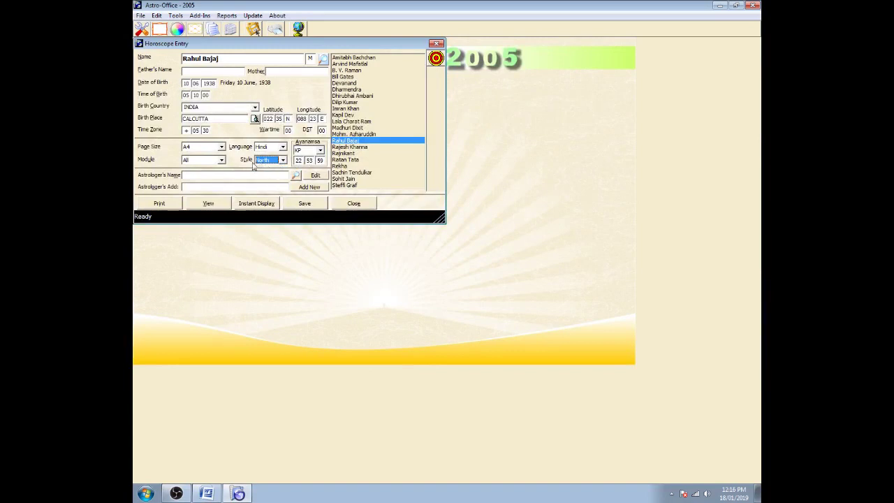
click(208, 203)
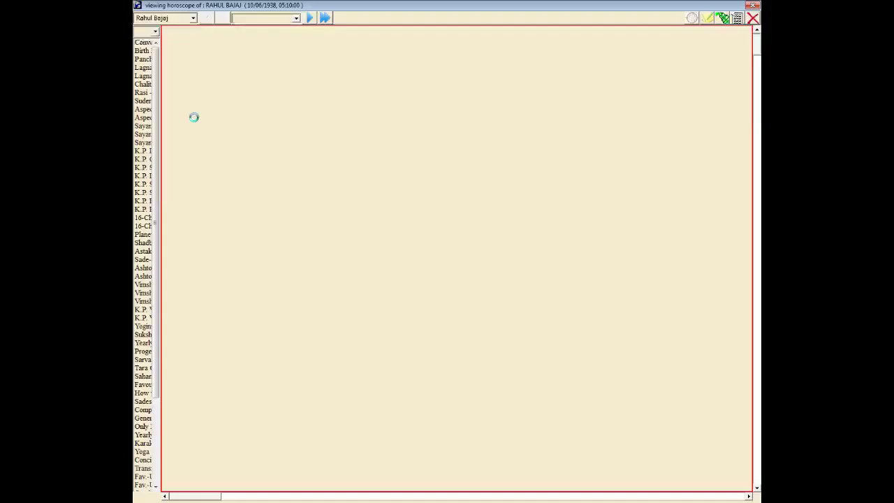
Step: Open the Lagna Chart page and examine its planet table and North-style chart
click(142, 51)
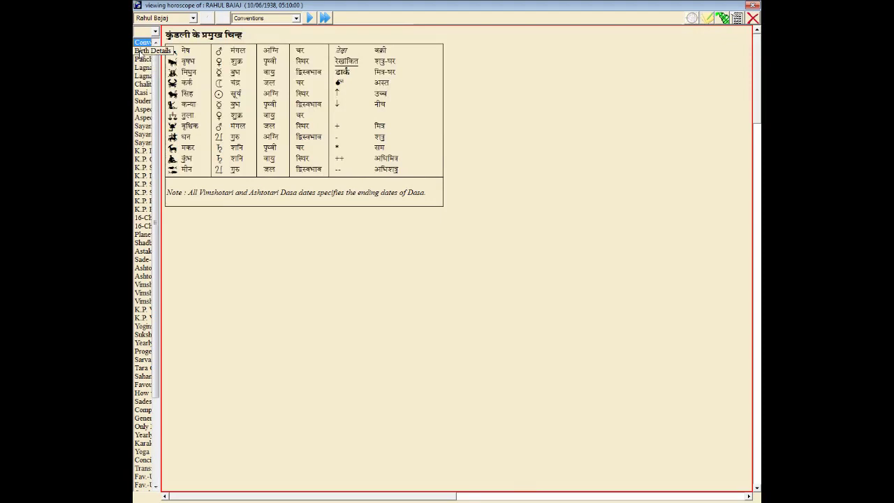
click(142, 67)
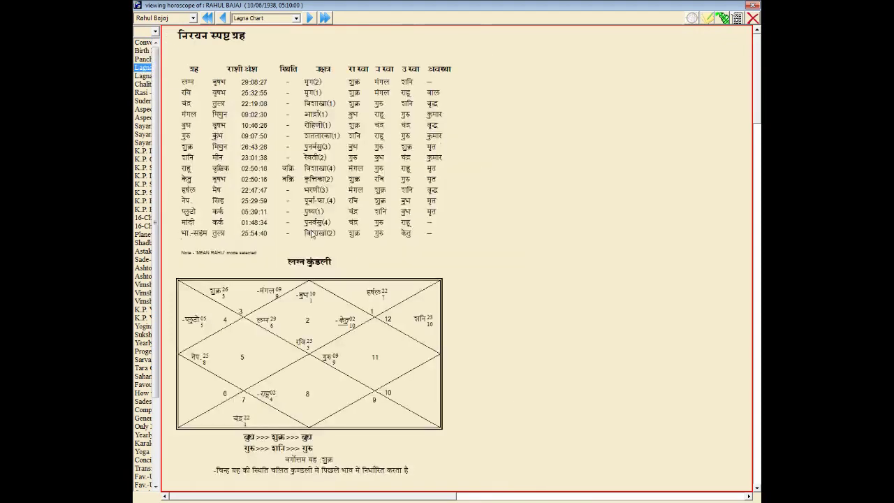
click(302, 295)
scroll(756, 150, down, 3)
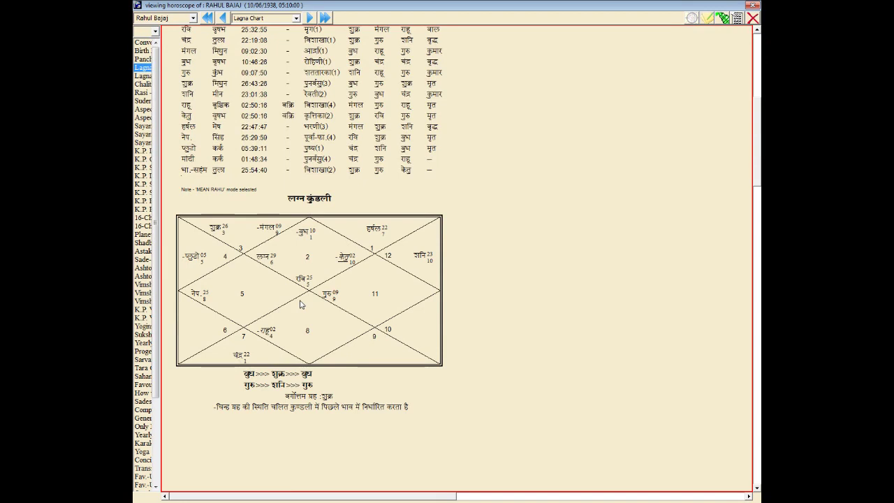
scroll(301, 304, up, 1)
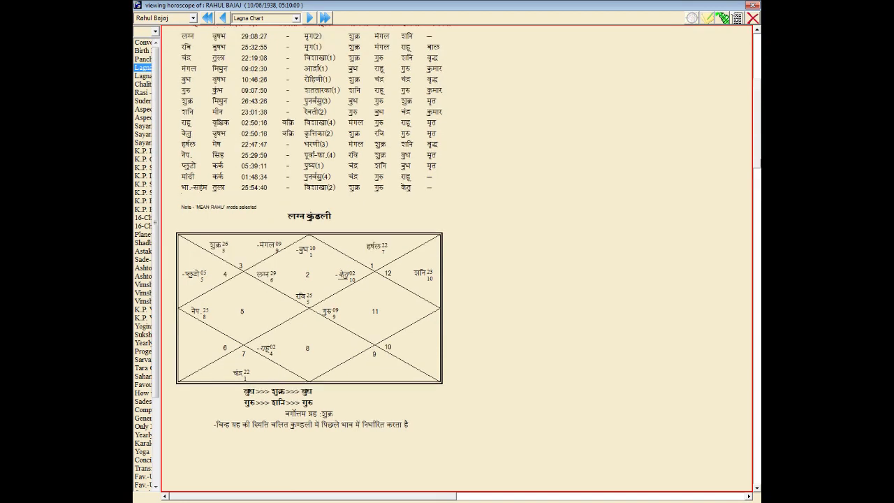
Step: Show the aspects and dasa tables while viewing the Lagna Chart with speed of planets, and hide them on the Chalit - Cusp page
click(691, 17)
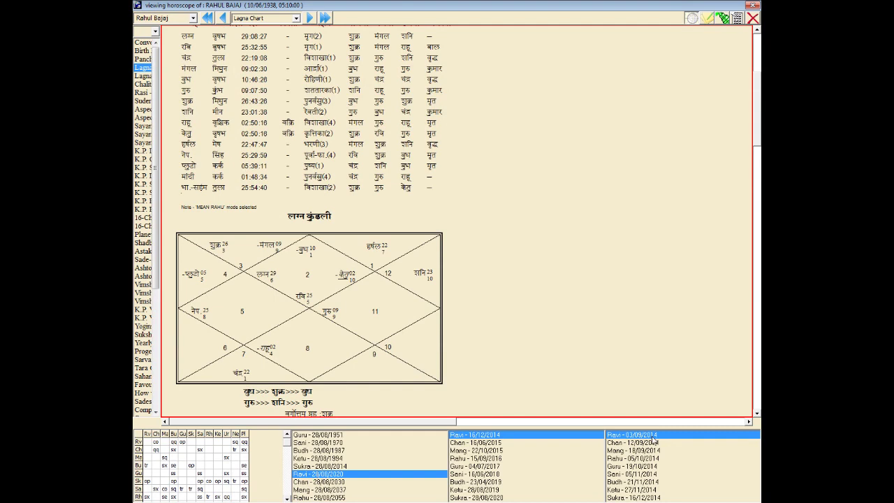
click(143, 75)
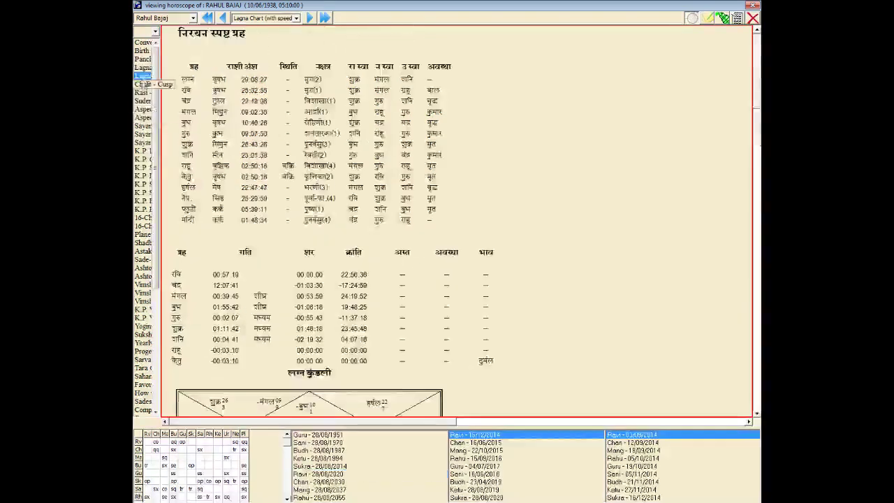
click(142, 84)
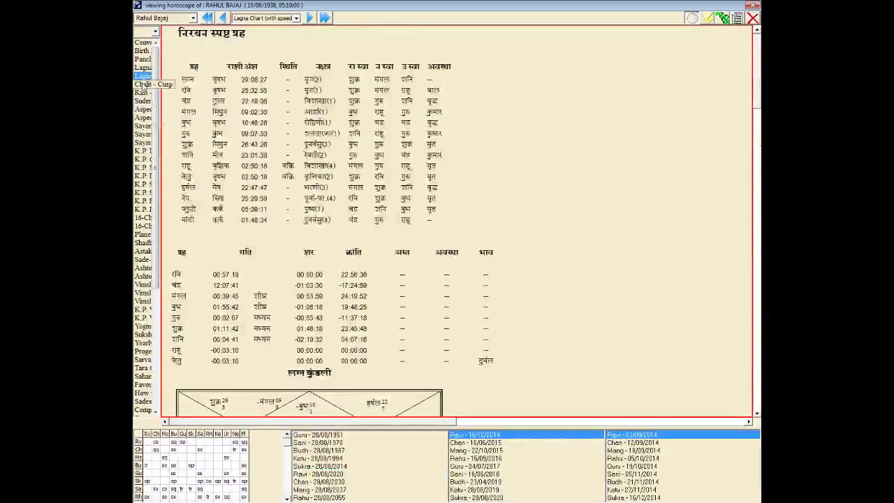
click(722, 24)
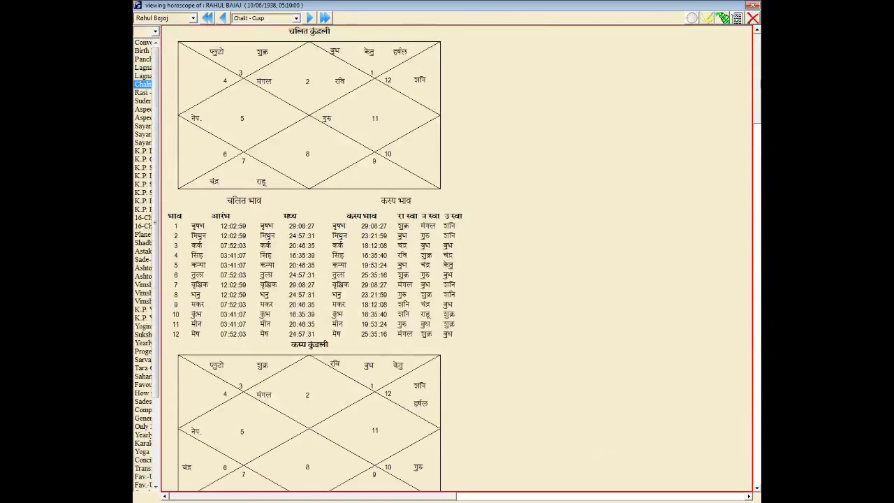
Step: Look through the Chalit - Cusp charts and house table, and view the Sudershan Chart
scroll(461, 259, down, 3)
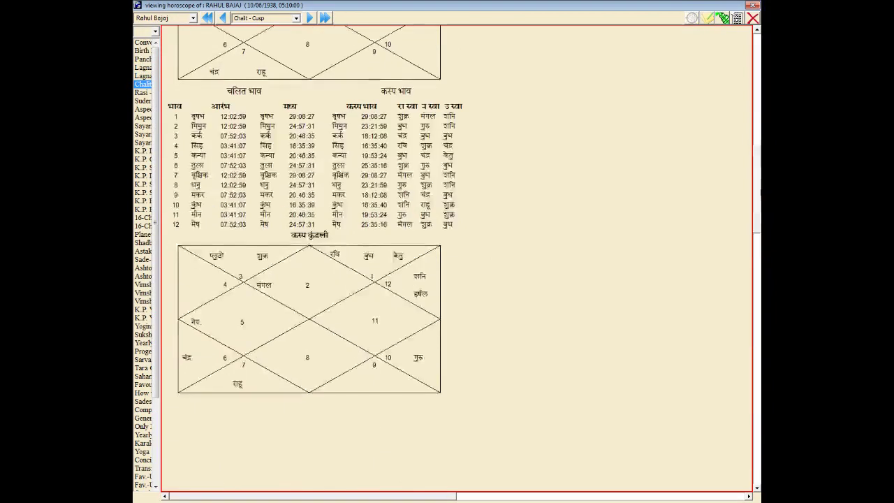
scroll(142, 89, up, 1)
click(142, 100)
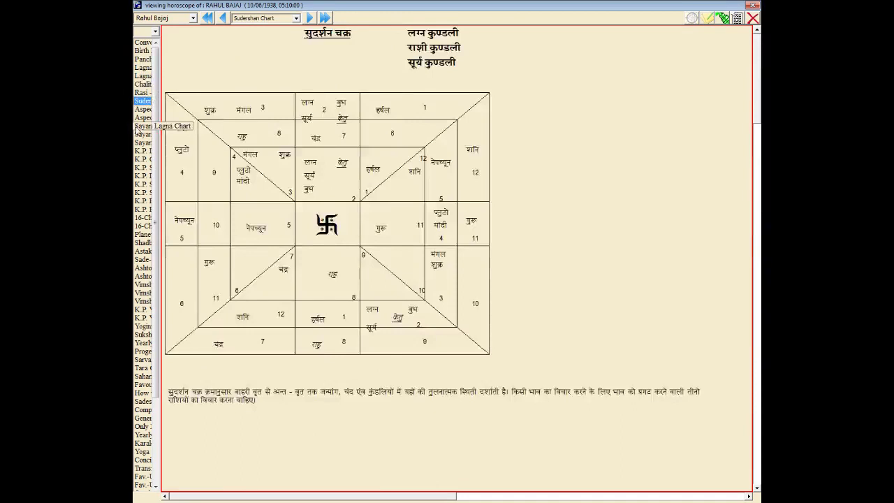
click(137, 130)
Step: View the K.P. Lagna Chart, K.P. Lagna and Cusp Chart, and K.P. Four Step Theory for Planets pages
click(141, 151)
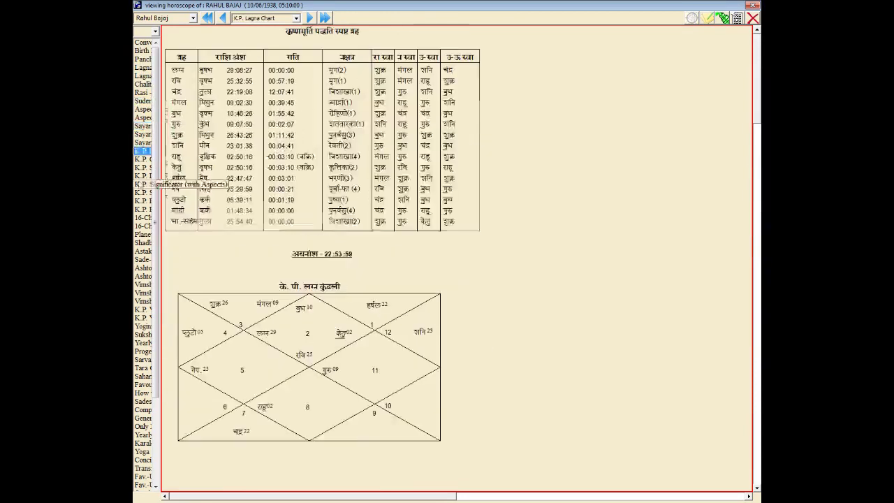
click(142, 168)
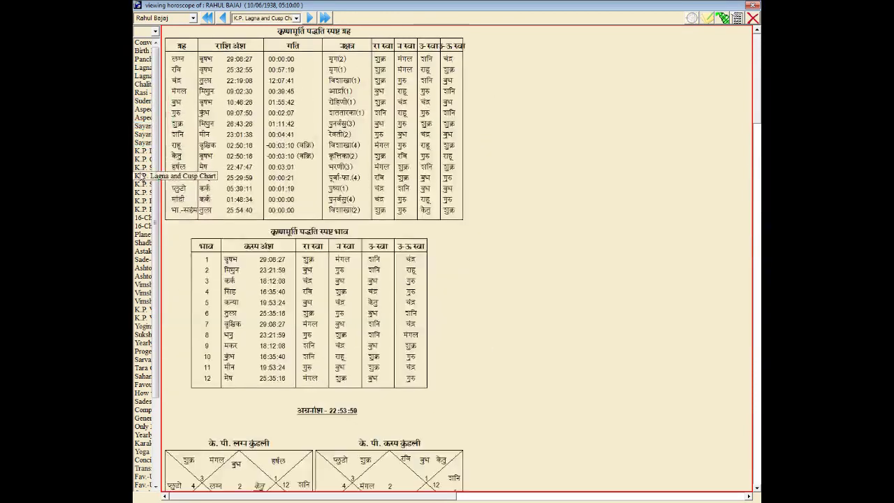
click(140, 200)
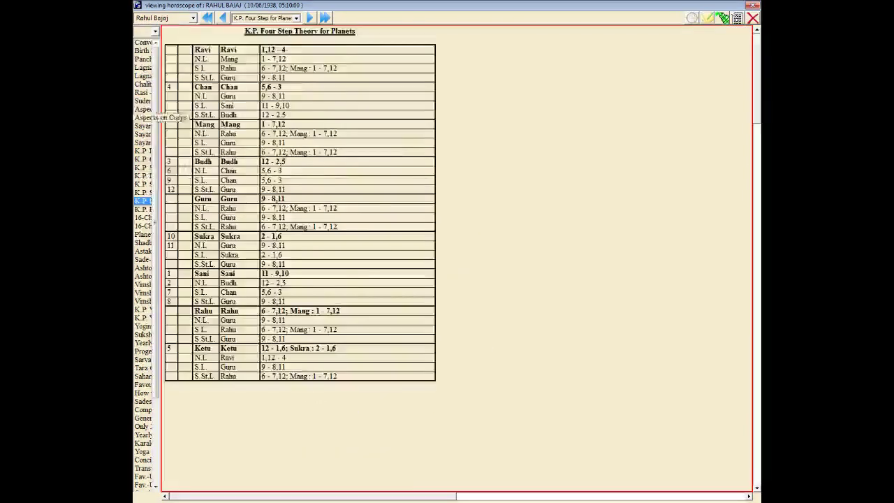
Step: Return to both Lagna Chart pages, and view the Sayan Lagna and Cusp and K.P. Significator pages
click(143, 75)
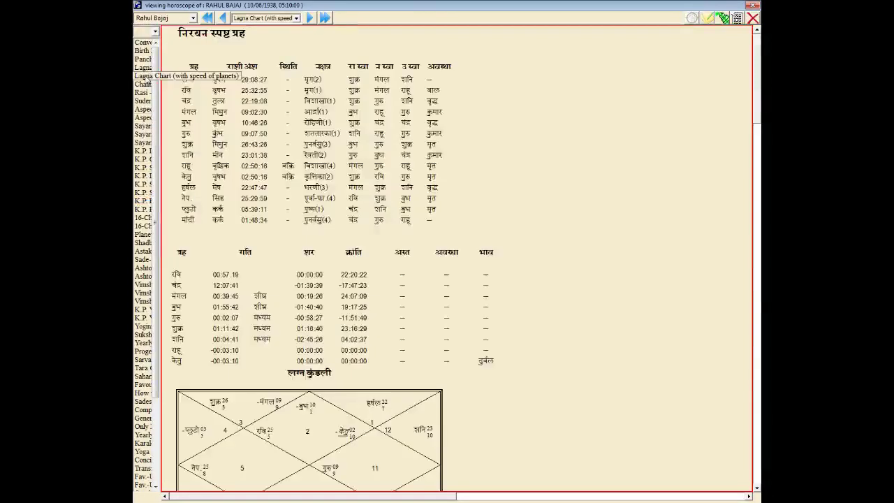
click(144, 67)
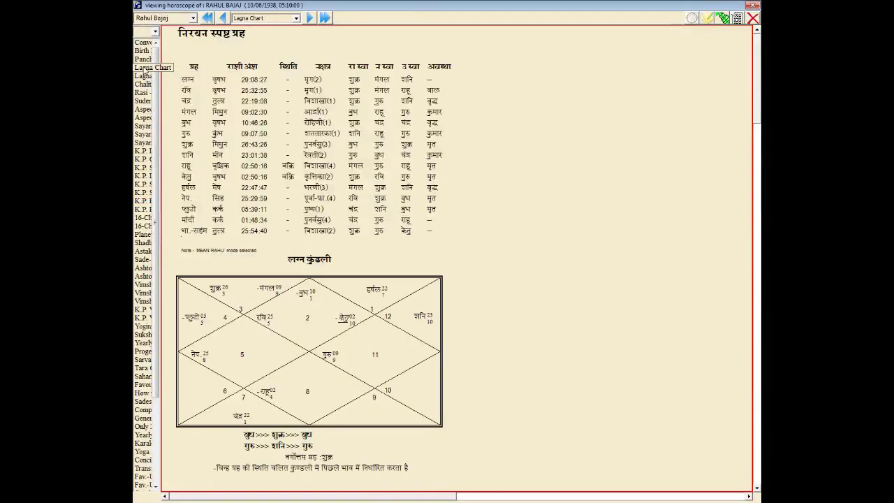
click(143, 134)
click(143, 143)
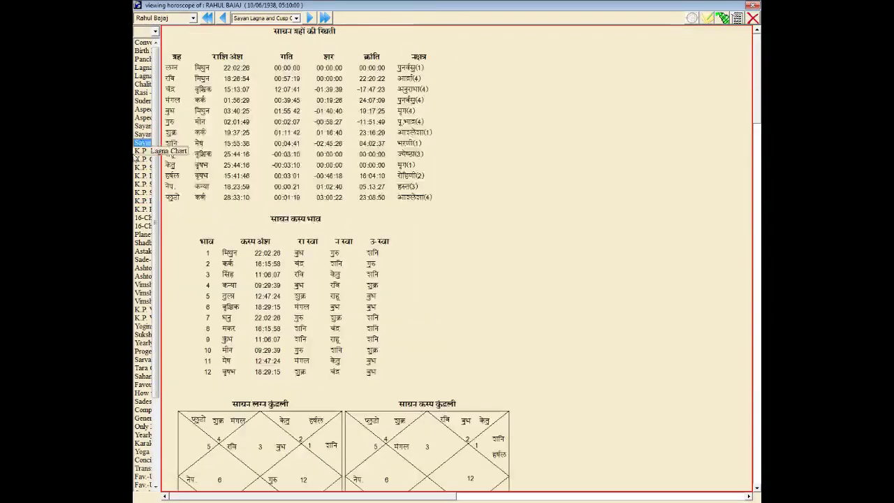
click(142, 168)
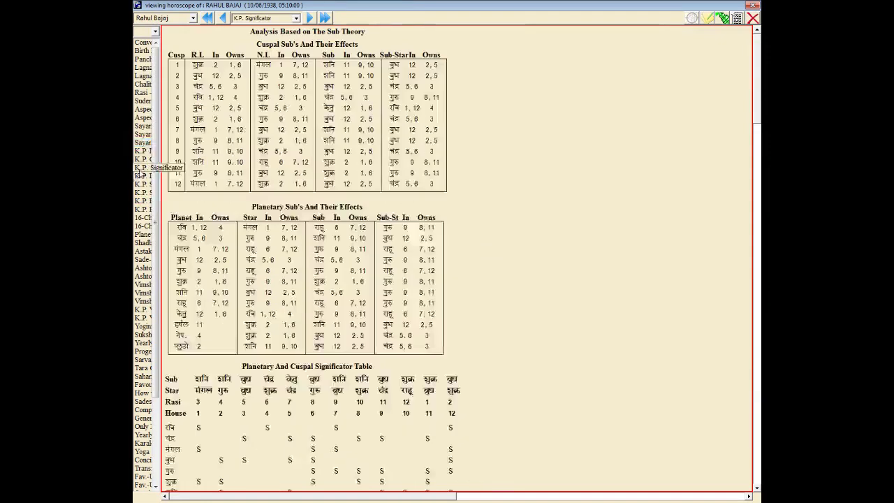
Step: View the Vimshotari Antar Dasa, Vimshotari Prati-Antar Dasa, and combined Vimshotari and Ashtotari pages
click(146, 286)
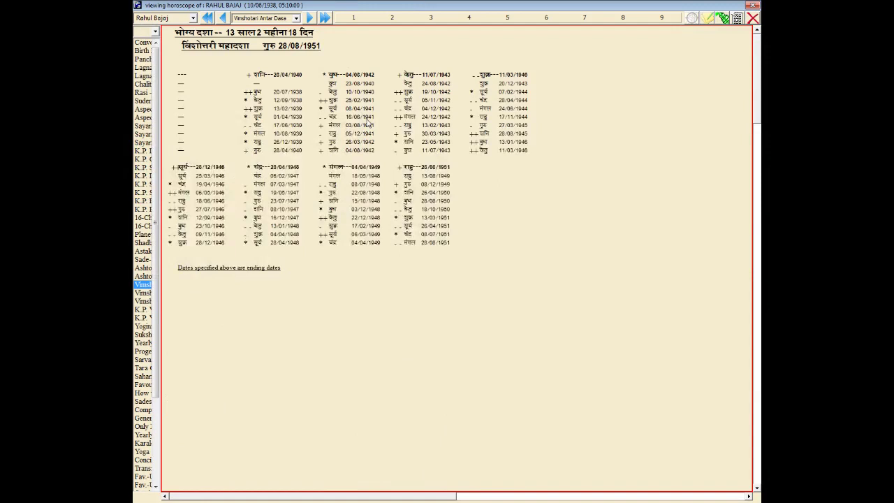
click(144, 294)
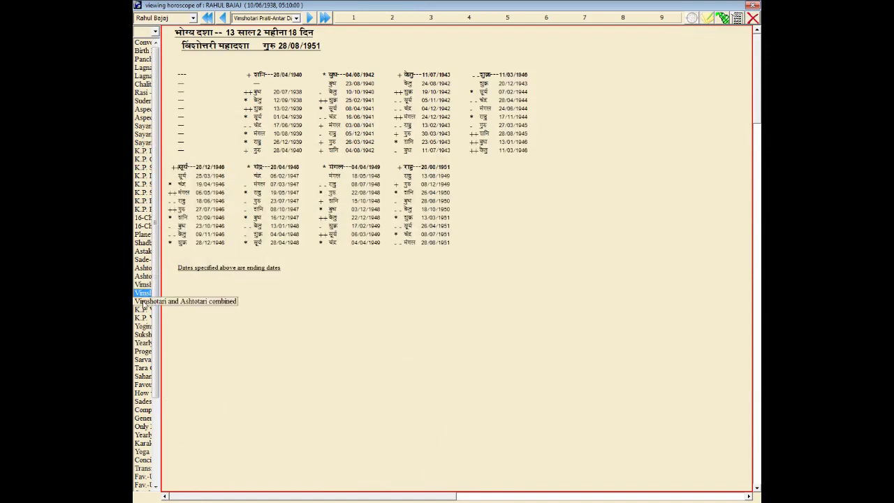
click(143, 304)
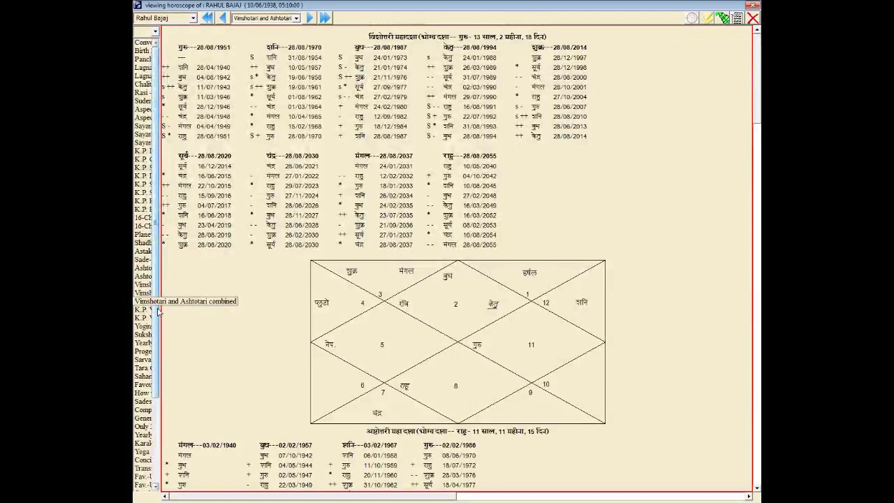
Step: View the K.P. Vimshotari Antar Dasa, K.P. Vimshotari Prati Antar Dasa, and Yogini Dasa pages
scroll(156, 361, down, 2)
drag(155, 360, 155, 379)
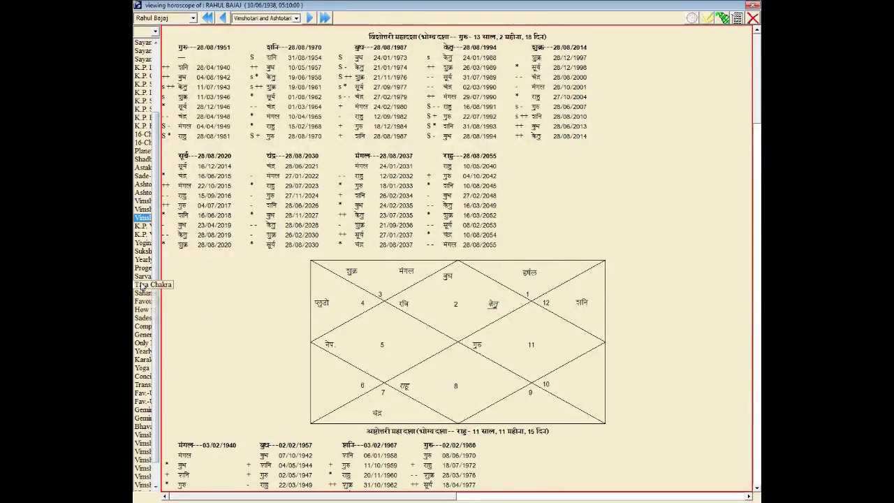
click(143, 226)
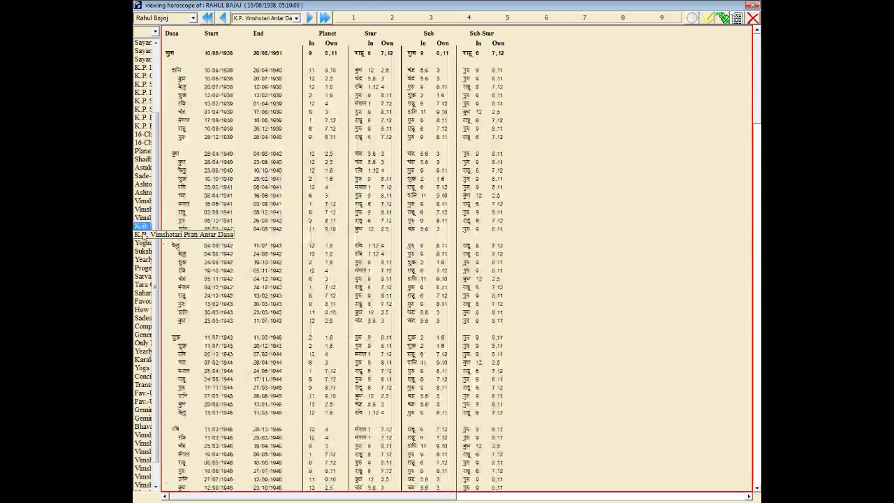
click(142, 235)
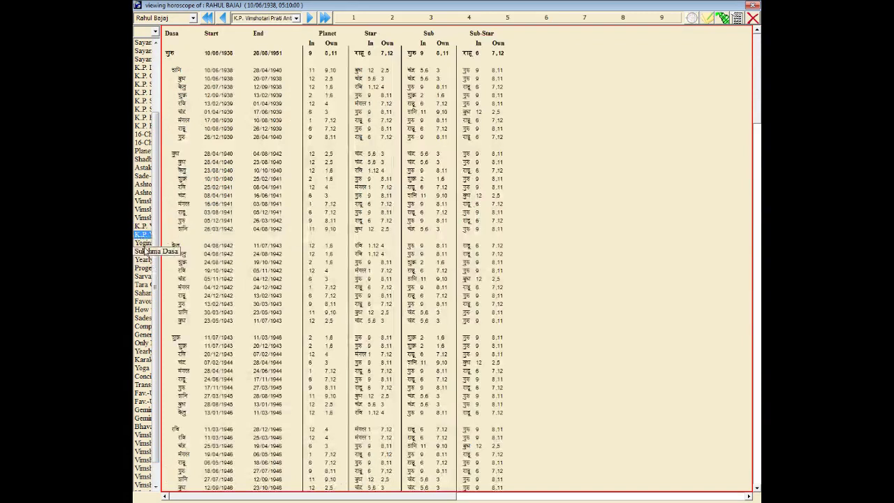
click(143, 243)
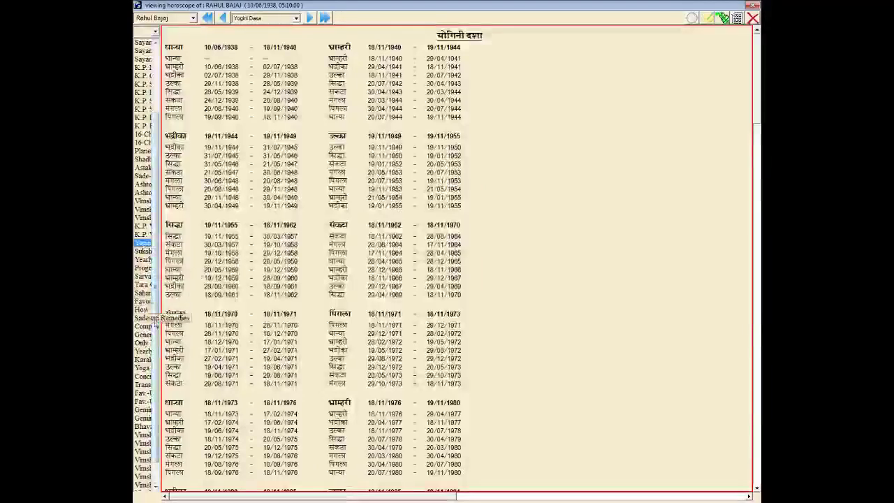
Step: View the Favourable Points, How to wear Stone, Sadesati Remedies, and marriage Compatibility Table pages
click(148, 303)
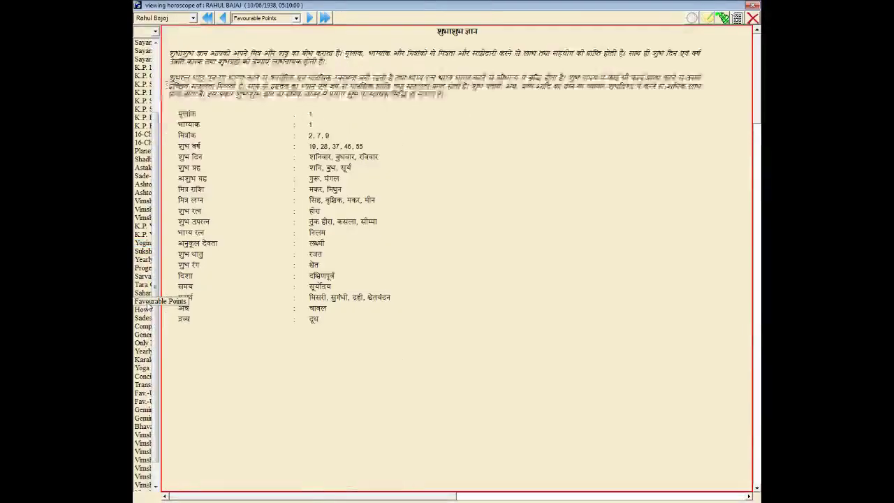
click(144, 309)
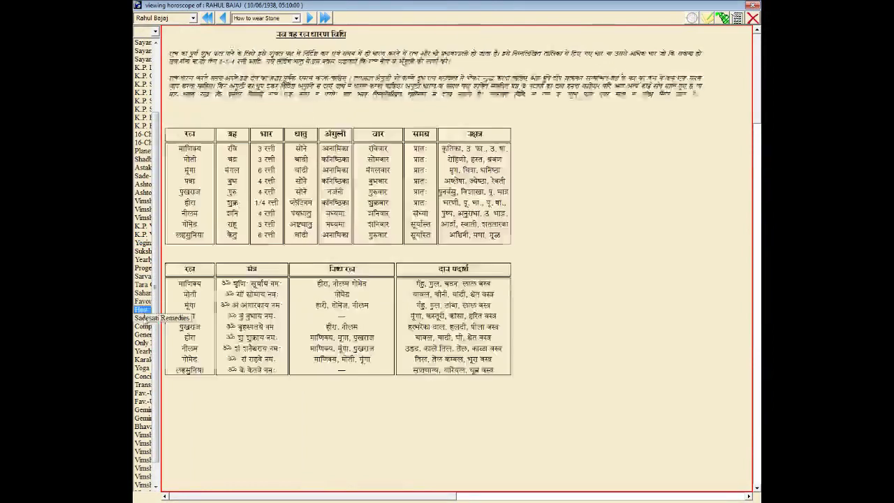
click(142, 318)
click(142, 326)
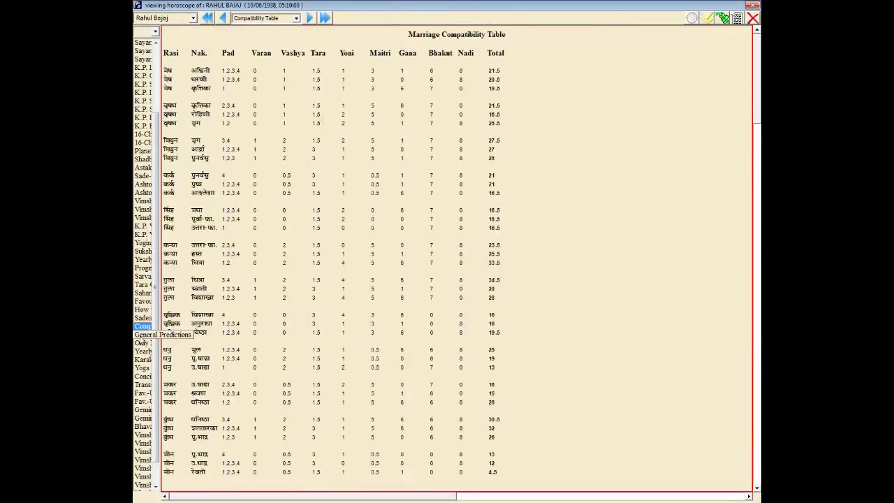
Step: Look through the General Predictions report, going from page 1 through page 12
click(140, 336)
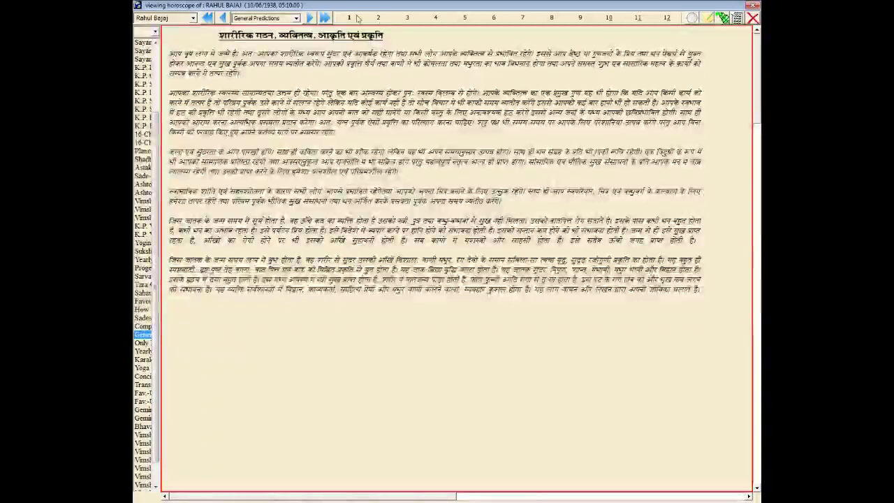
click(378, 18)
click(406, 17)
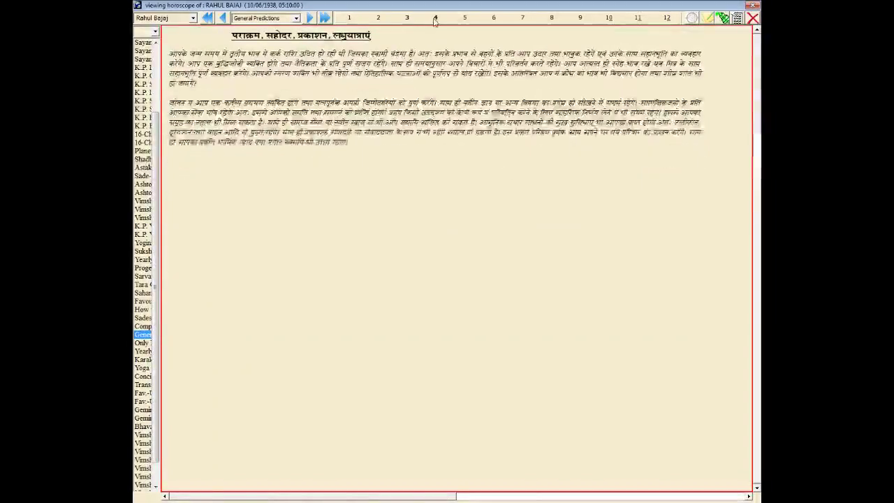
click(435, 17)
click(464, 18)
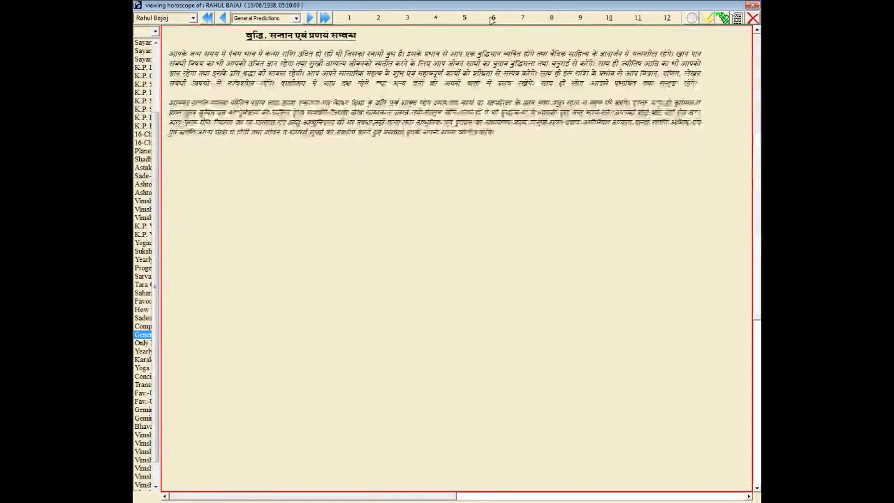
click(493, 17)
click(523, 17)
click(551, 17)
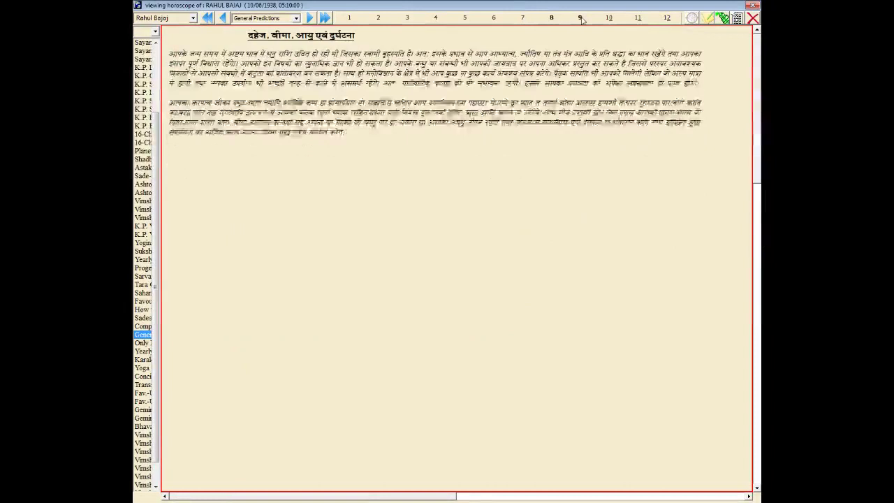
click(581, 18)
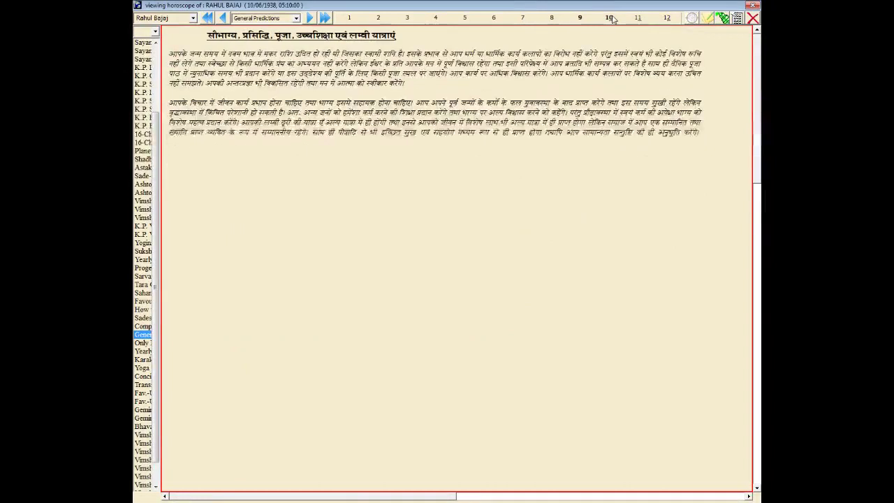
click(609, 18)
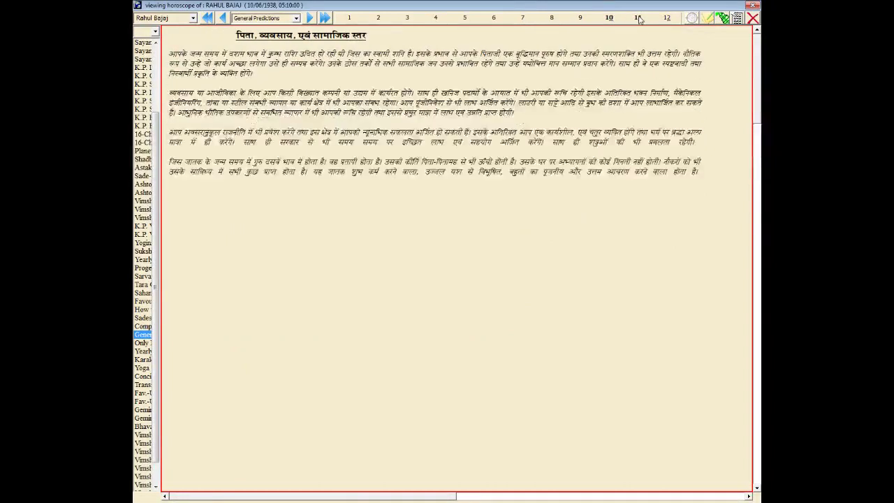
click(638, 17)
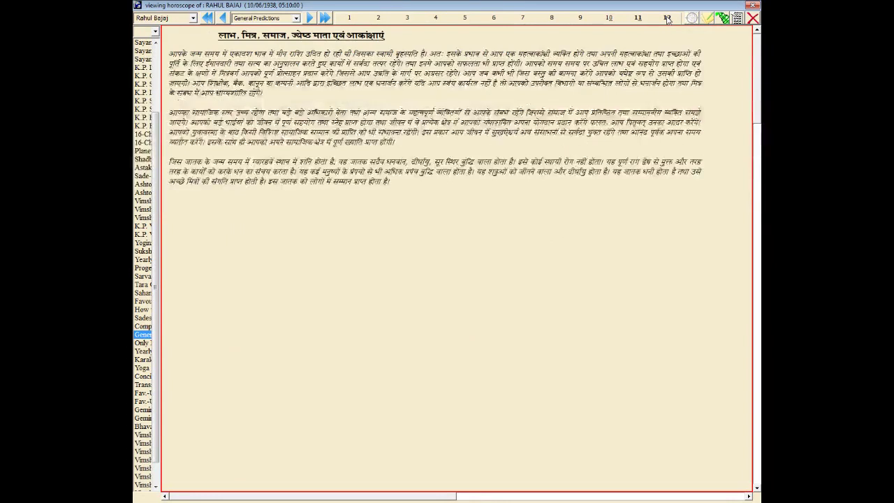
click(667, 18)
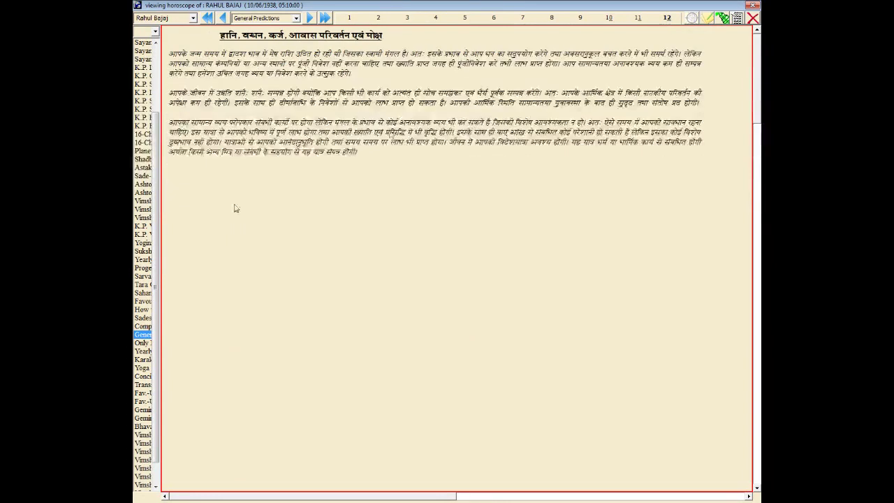
Step: View the Karaka Cusp Interpretations page
click(143, 351)
click(143, 359)
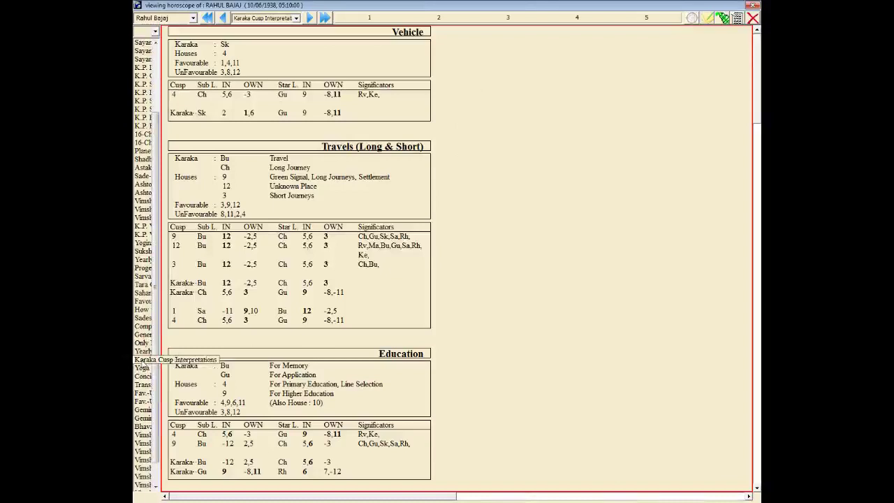
Step: View the Fav.-Unfav. aspects pages for planets and cusps, Gemini System - Page 1, and a Vimshotari Antar Dasa page near the list's end
scroll(151, 402, down, 1)
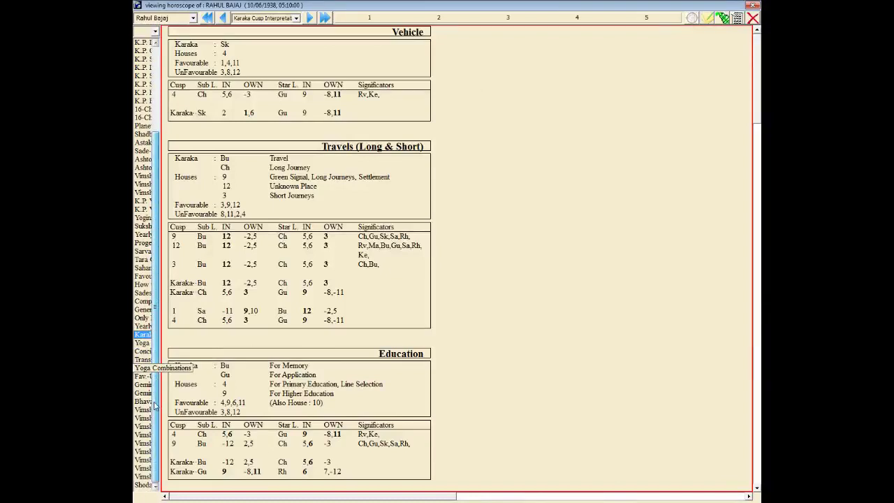
click(140, 376)
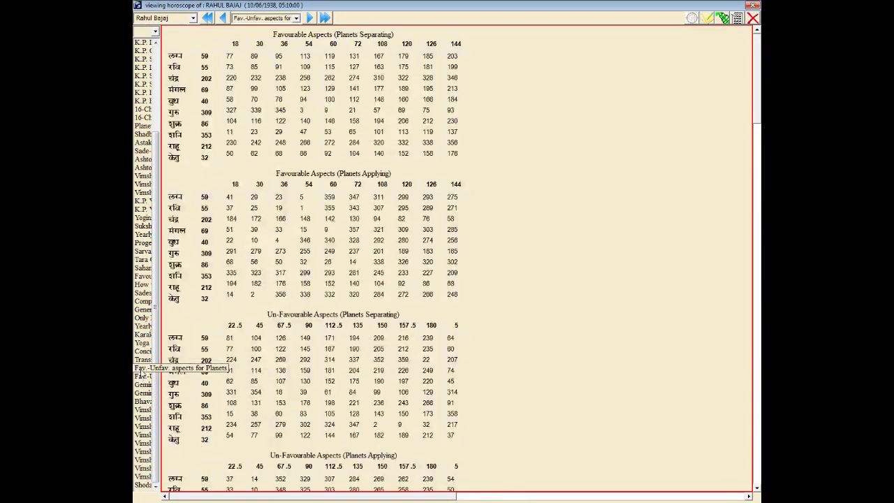
click(142, 376)
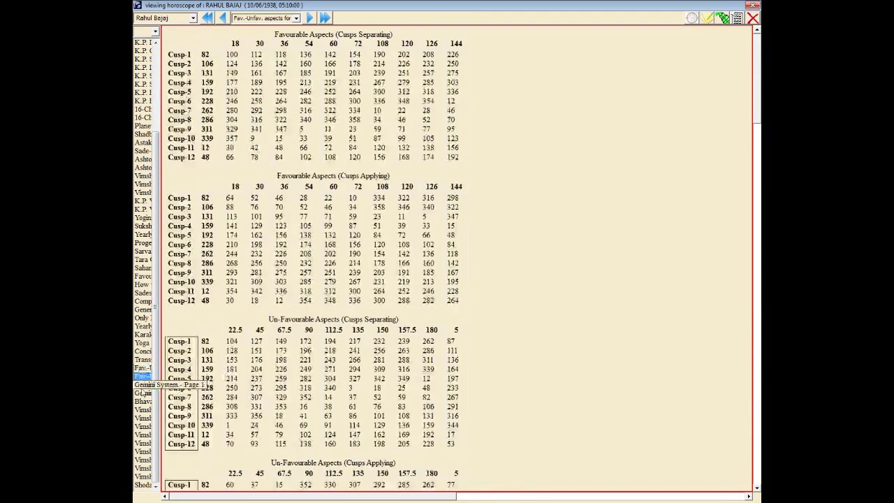
click(141, 384)
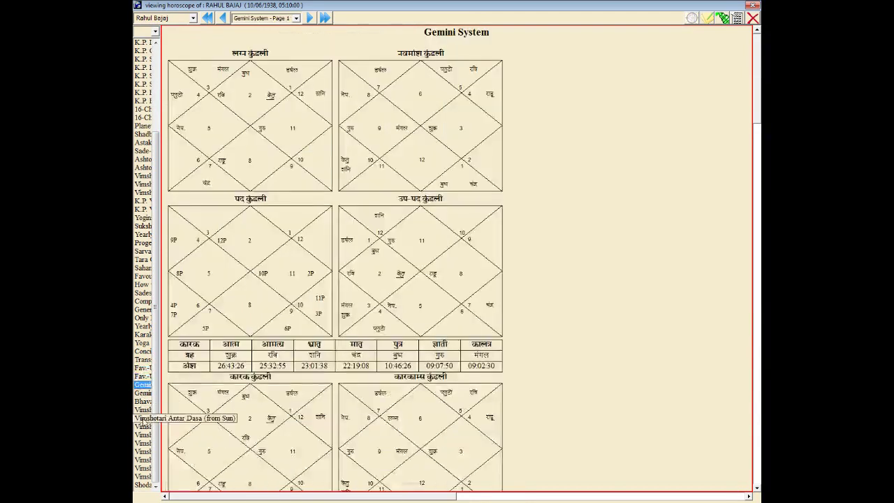
click(147, 460)
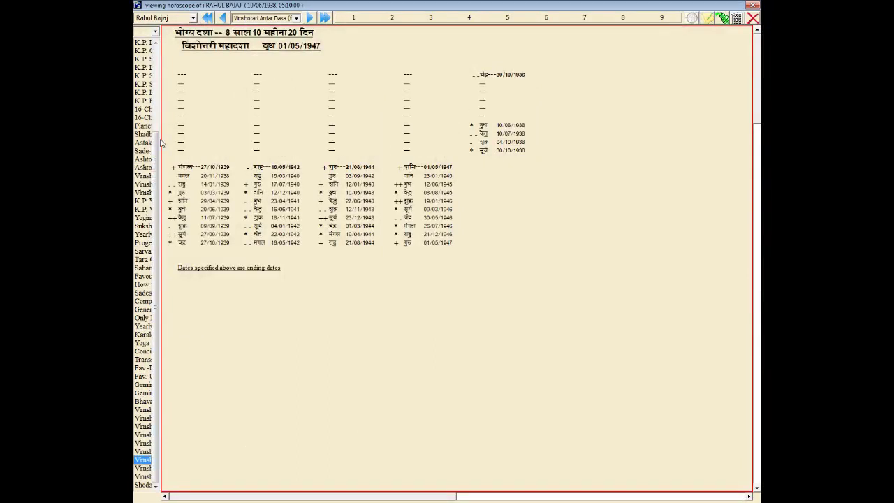
Step: Return to the start of the report list and view the Aspects on Planets, Sudershan Chart, and Chalit - Cusp pages
scroll(161, 143, up, 4)
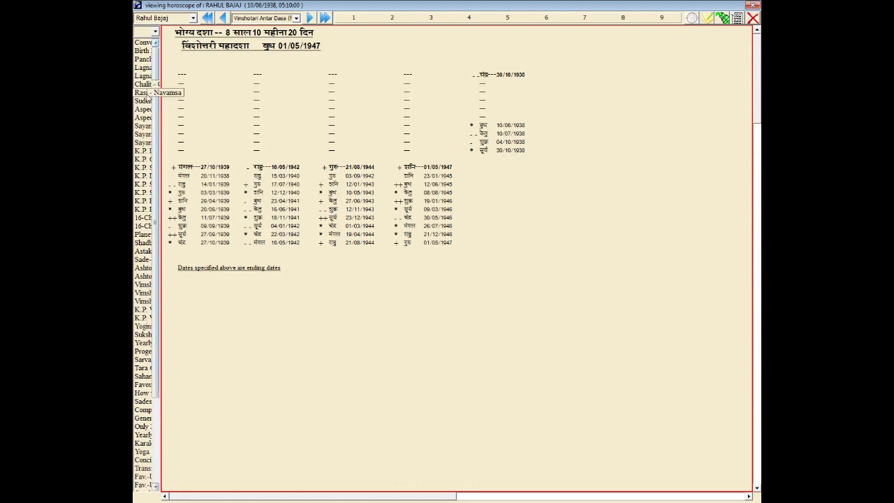
click(142, 109)
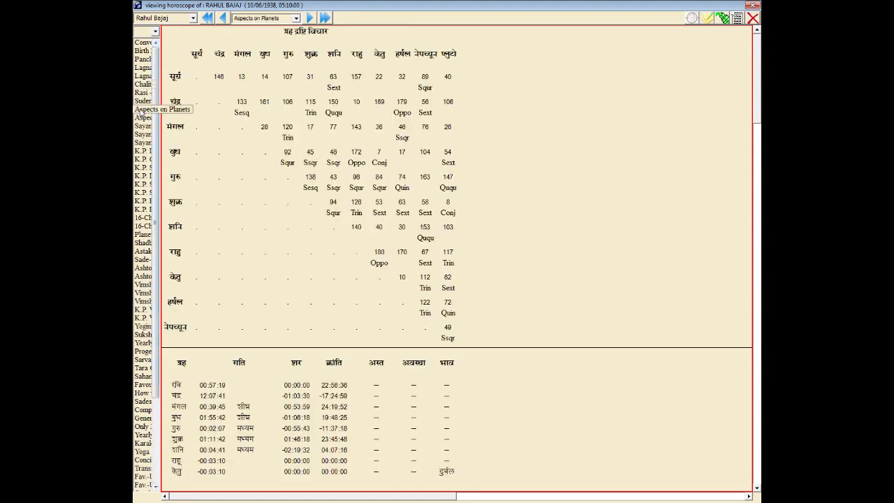
click(141, 100)
click(143, 83)
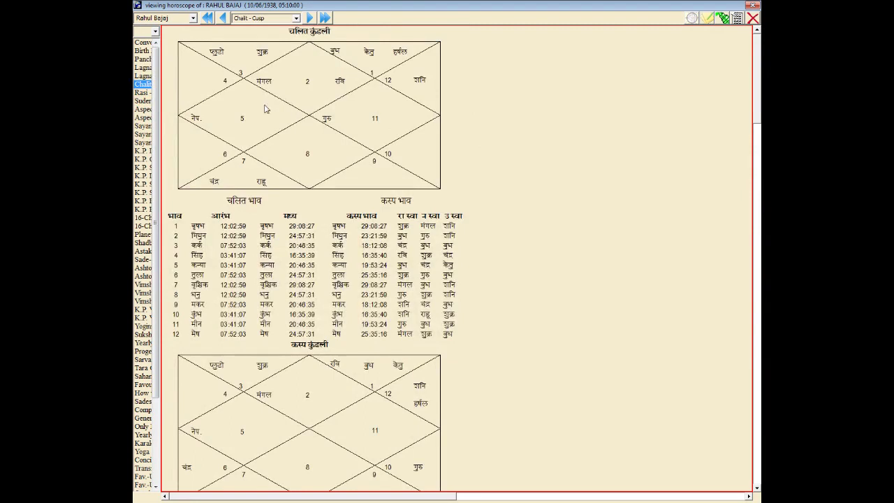
Step: Examine the planet tables and the chart on the Lagna Chart (with speed) page
click(143, 76)
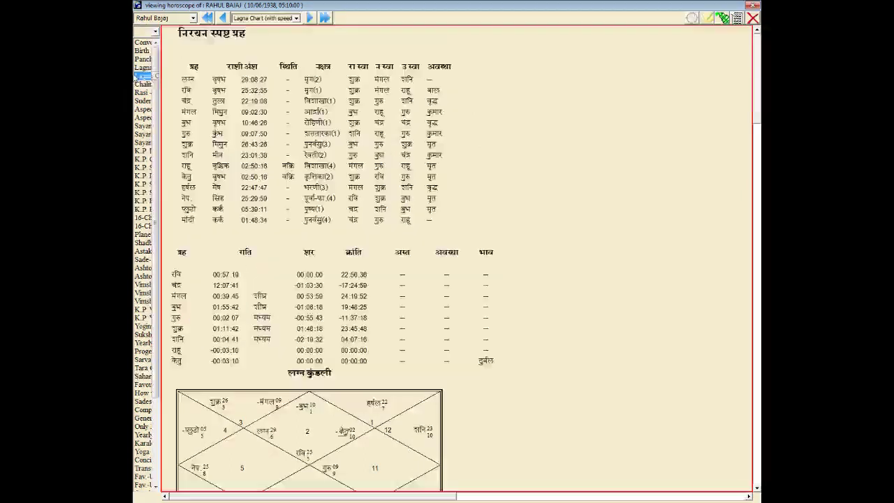
scroll(757, 84, down, 1)
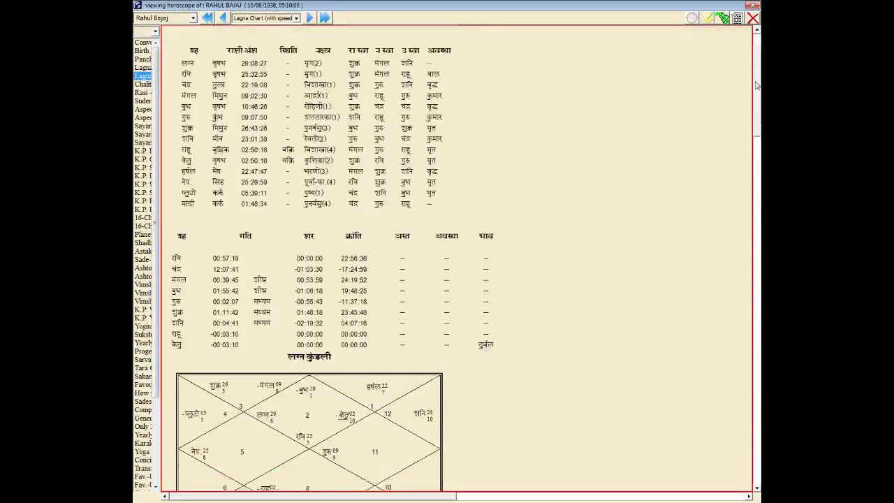
scroll(756, 84, down, 5)
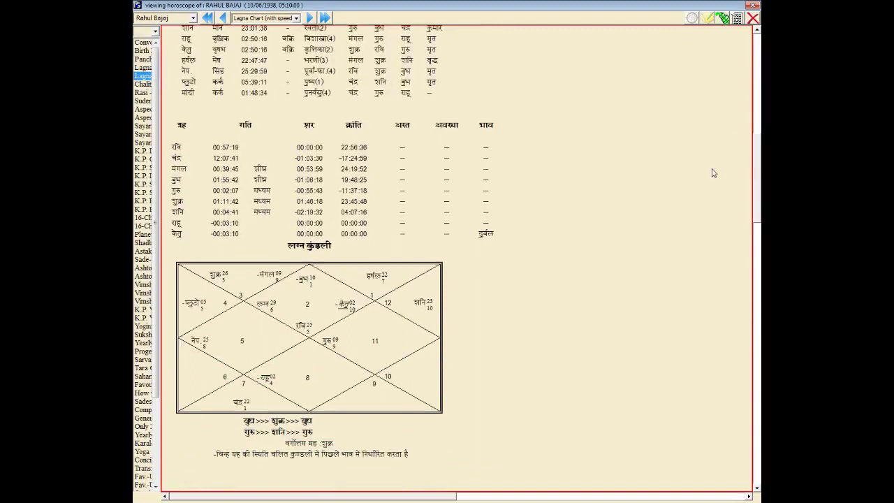
scroll(714, 177, up, 5)
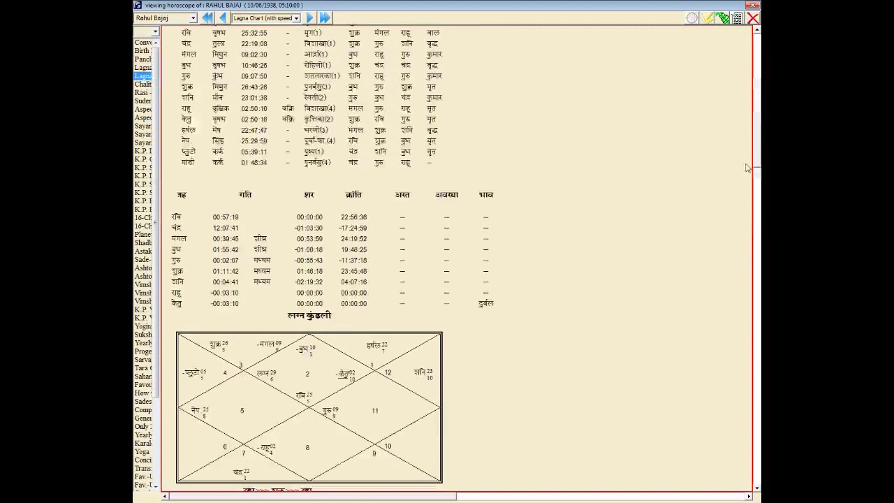
Step: View the Lagna Chart, Birth Details, and Conventions pages
click(143, 67)
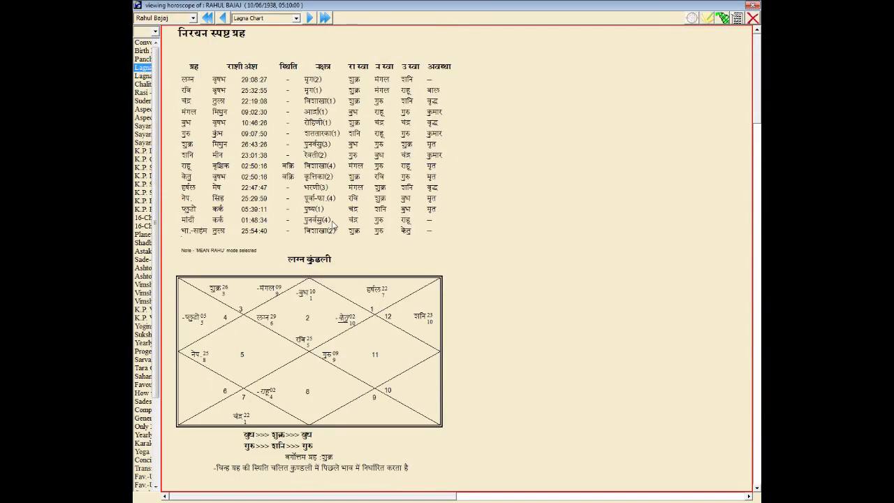
click(144, 51)
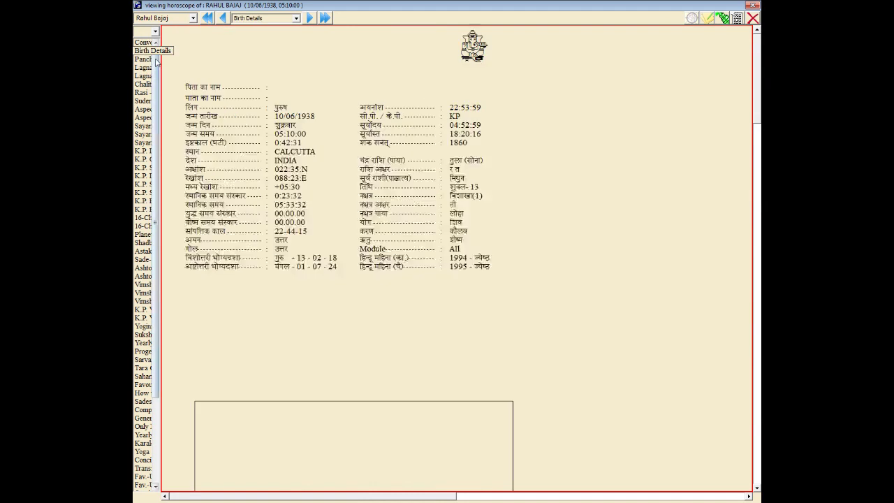
click(143, 42)
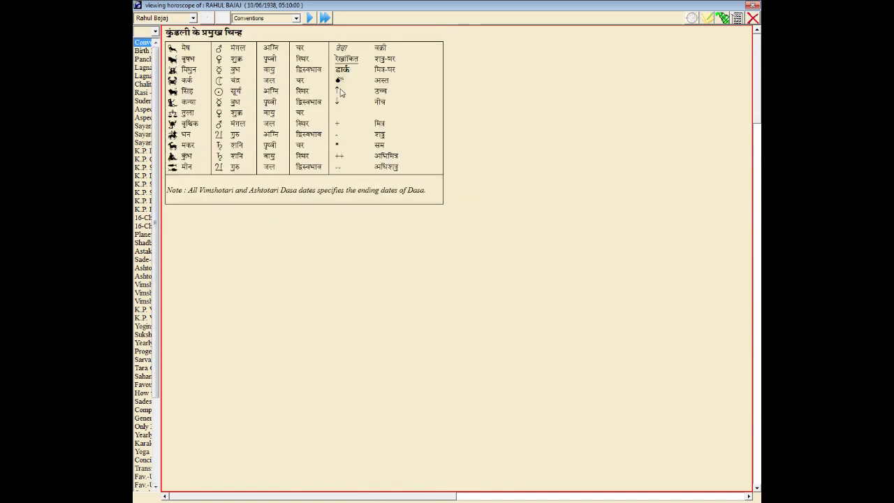
Step: Compare the Lagna Chart page with its with-speed version, and close the horoscope view to return to Horoscope Entry
click(143, 70)
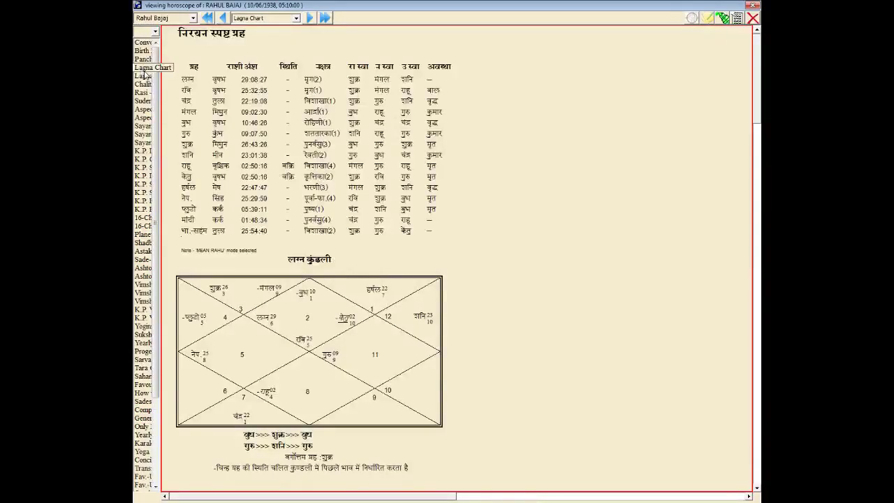
click(143, 75)
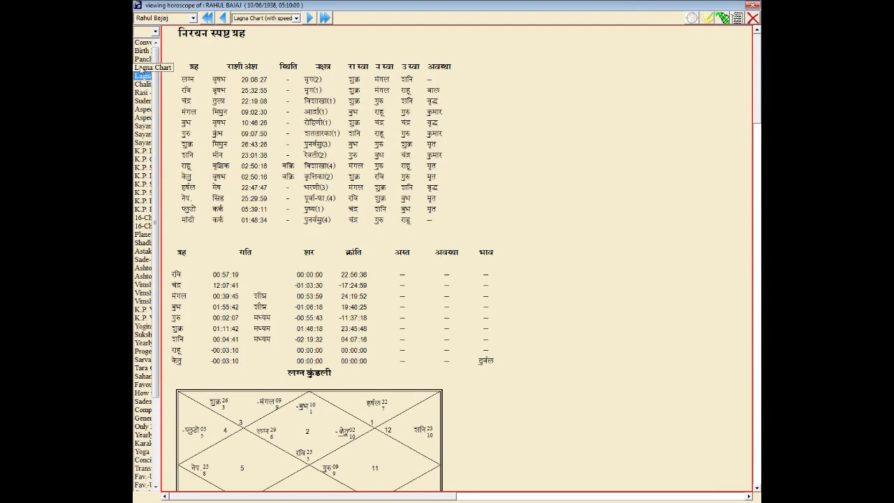
click(143, 68)
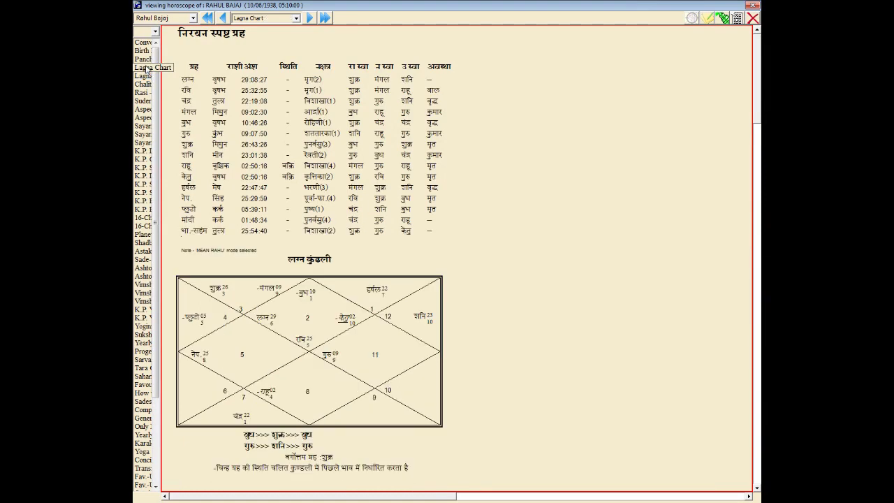
key(Escape)
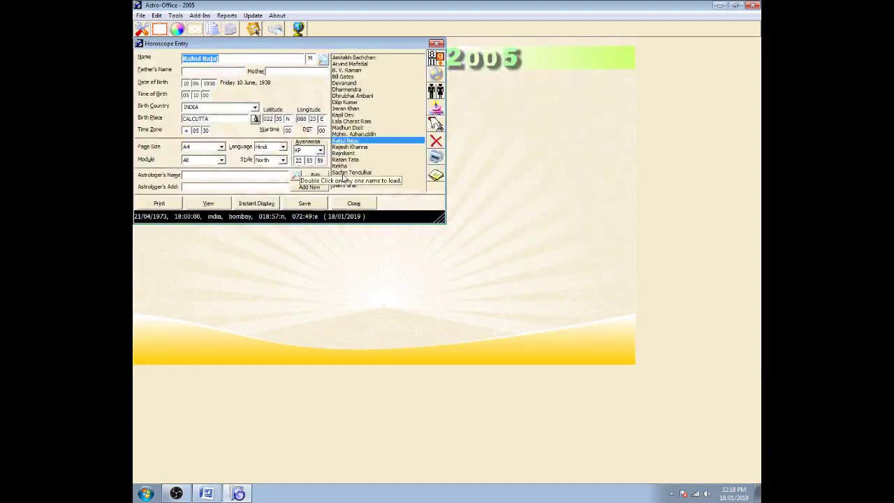
Step: Load the saved Ratan Tata horoscope and open its report view with KP ayanamsa and North chart style
double_click(344, 160)
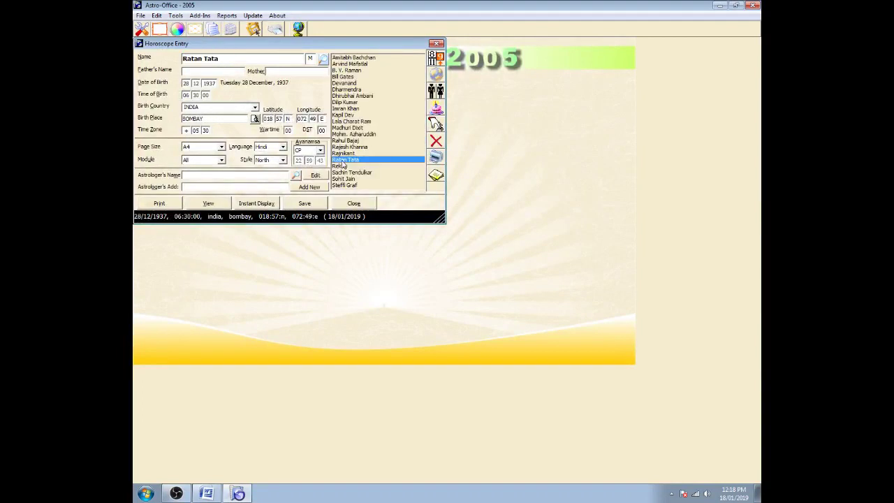
click(308, 151)
click(306, 168)
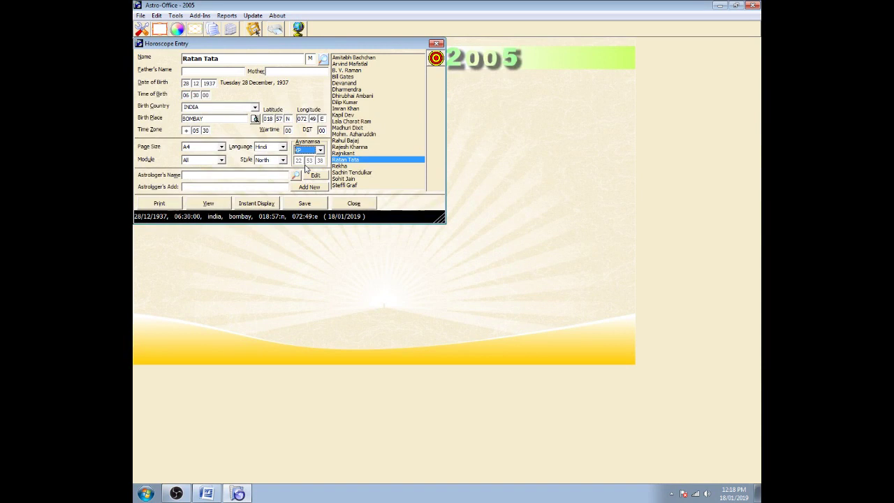
click(282, 160)
click(277, 168)
click(210, 204)
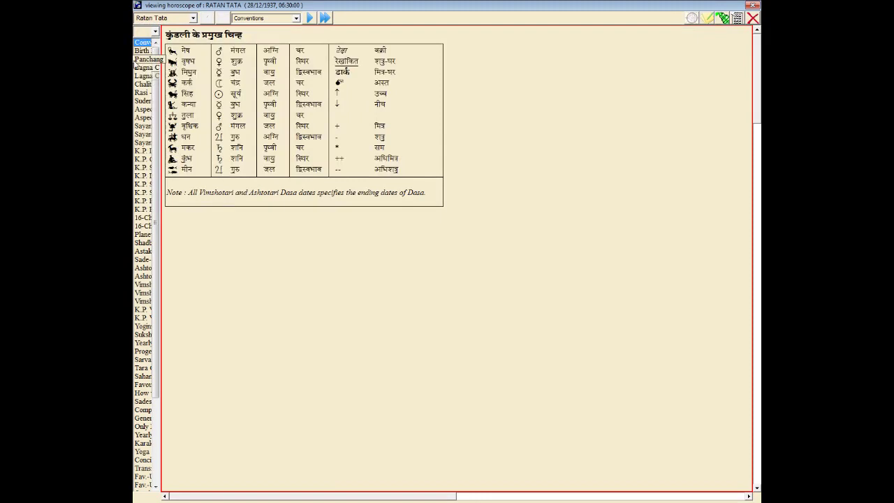
Step: View the Birth Details, Lagna Chart, Lagna Chart (with speed of planets), Chalit - Cusp, and Rasi - Navamsa pages
key(Down)
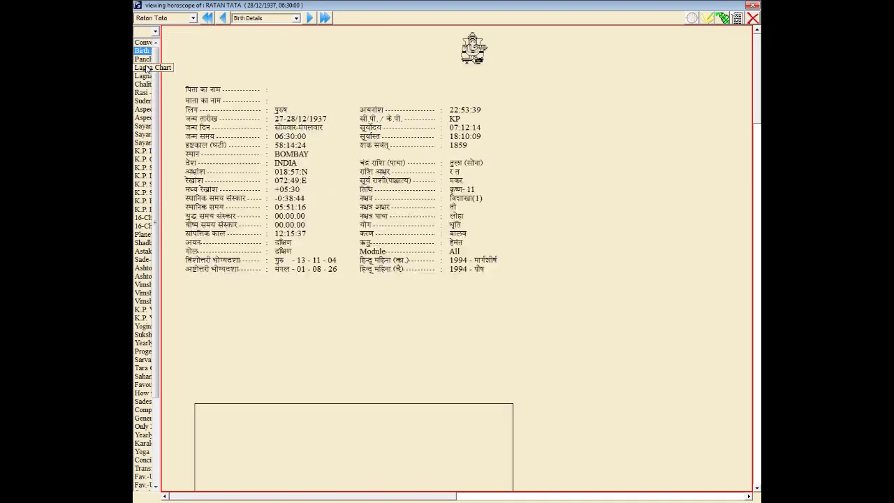
click(148, 67)
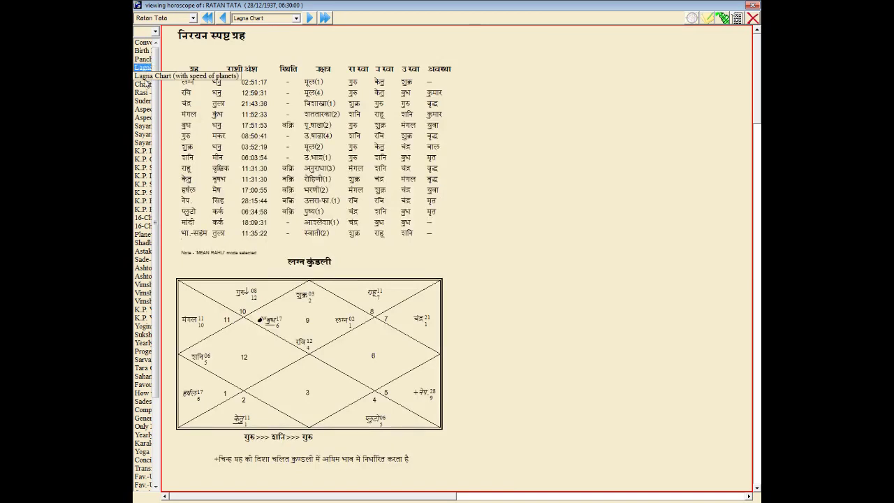
click(144, 78)
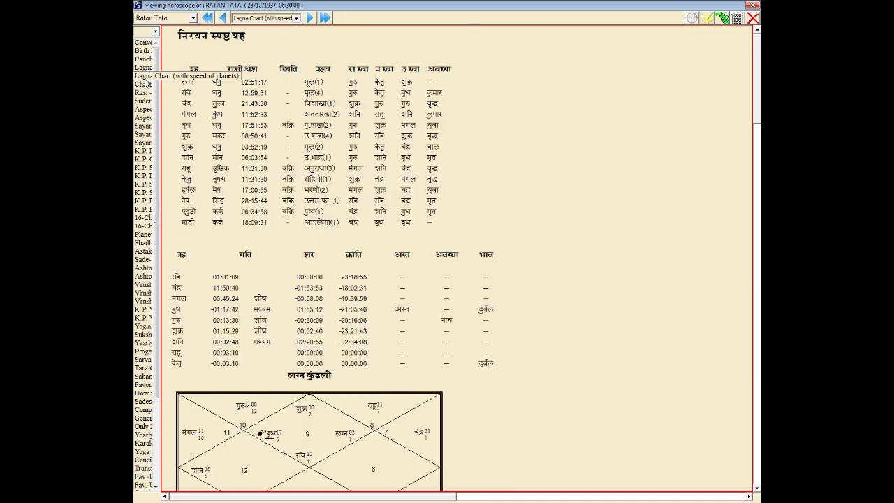
click(144, 83)
click(143, 92)
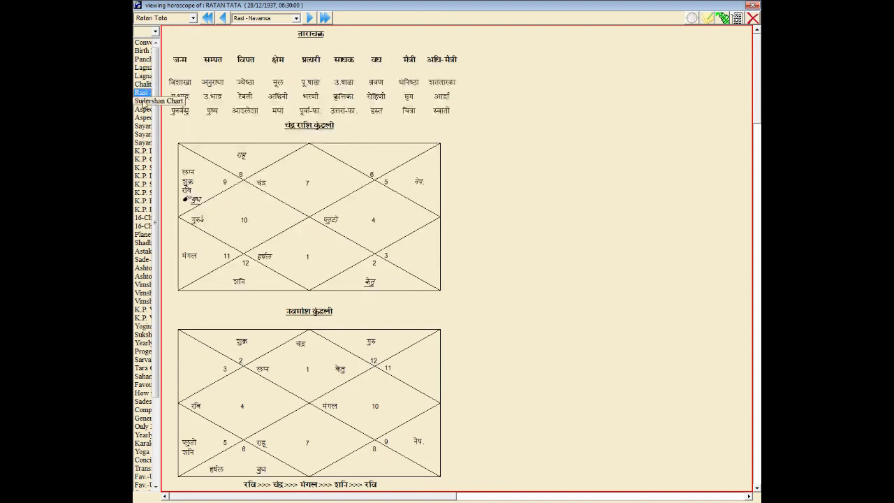
Step: View the K.P. Lagna Chart, K.P. Lagna and Cusp Chart, and both the 2-page and 5-page 16-Charts reports
click(143, 117)
click(143, 150)
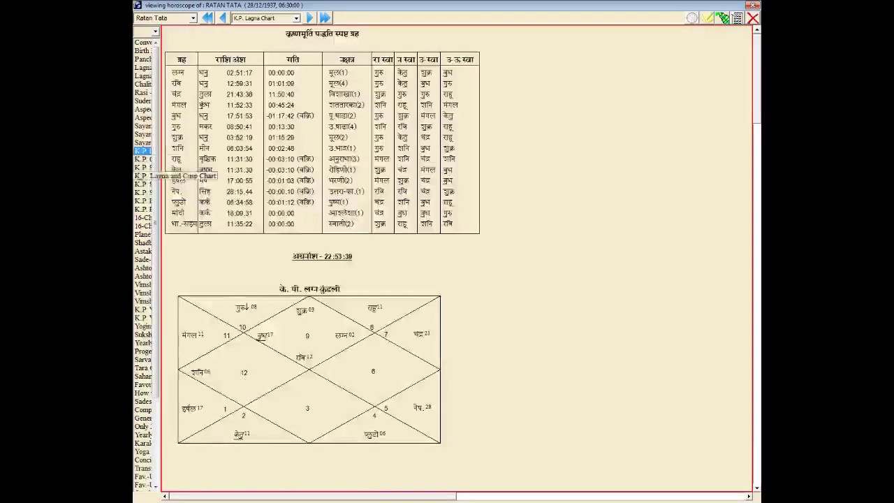
click(143, 175)
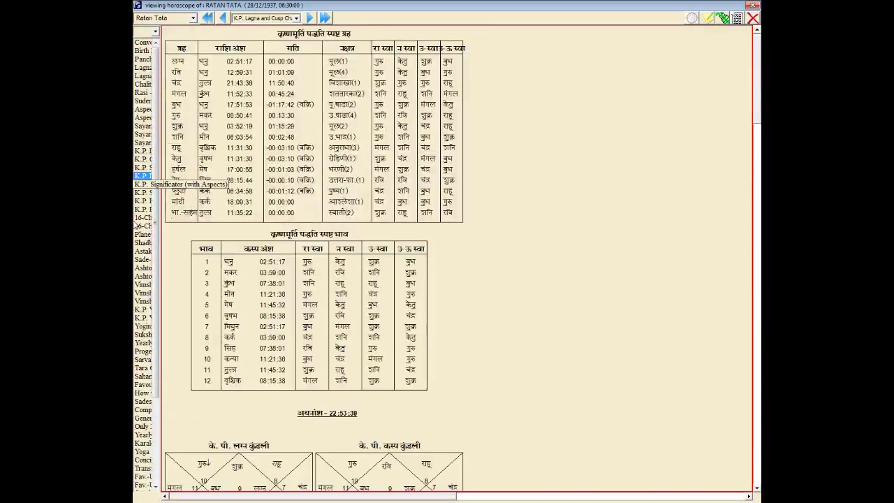
click(143, 225)
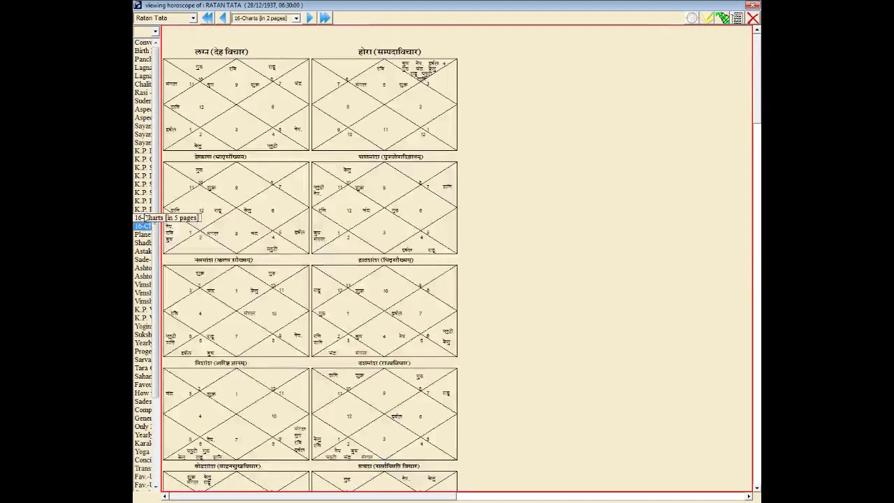
click(144, 217)
Step: Browse the dasa reports, including Vimshotari Prati-Antar Dasa and its K.P. version, and open the Yearly Calculations page
click(144, 259)
click(139, 292)
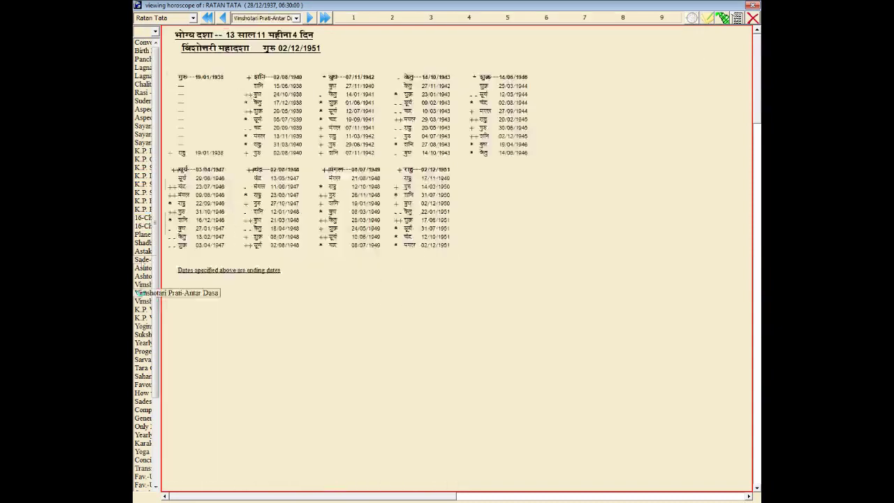
click(141, 312)
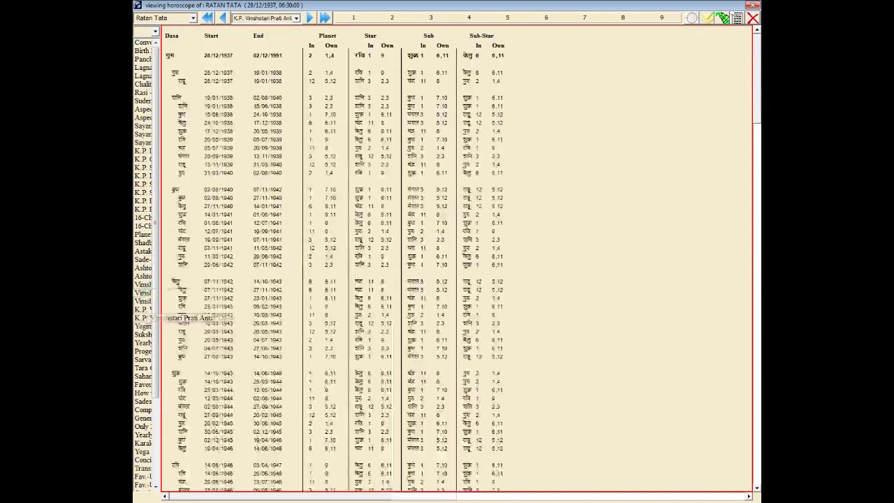
click(143, 297)
click(142, 342)
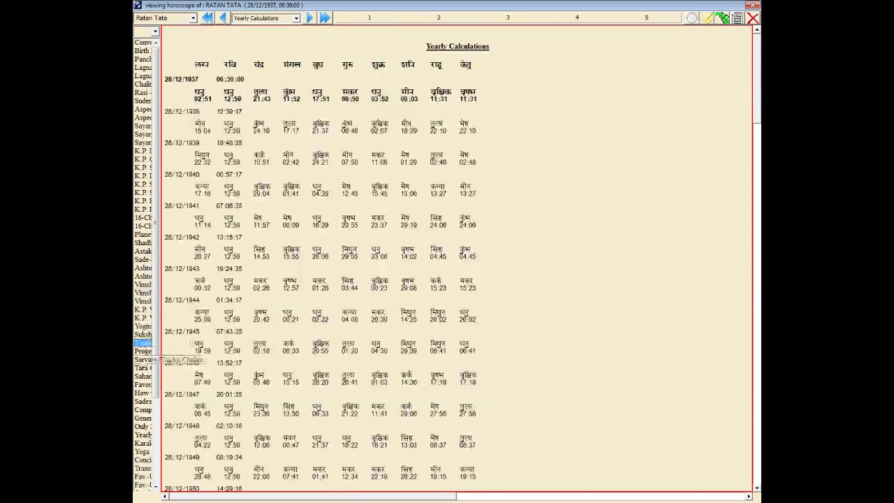
Step: View the Sarvato-Bhadra Chakra, Tara Chakra, Compatibility Table, and Only Planet Predictions pages
click(142, 362)
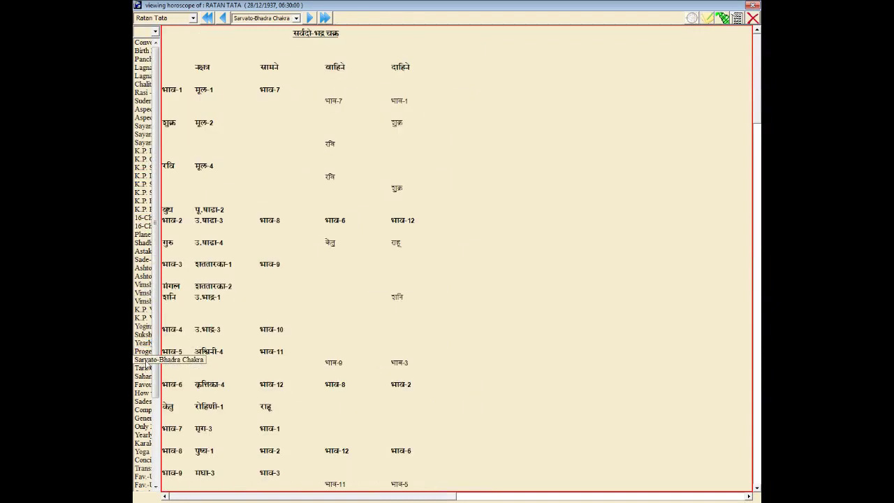
click(148, 368)
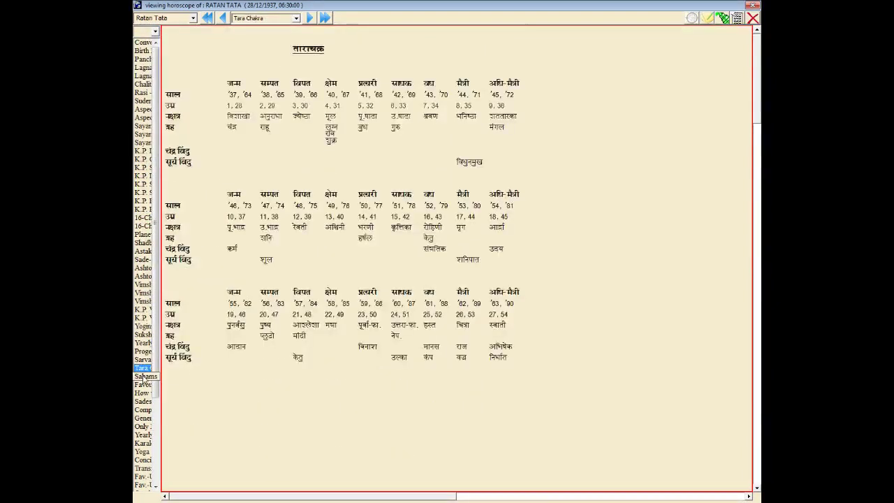
click(143, 393)
click(143, 410)
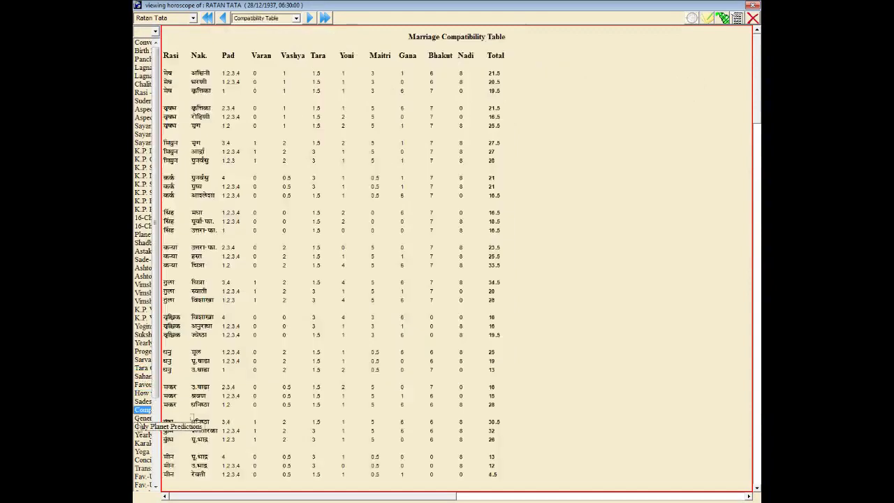
click(139, 425)
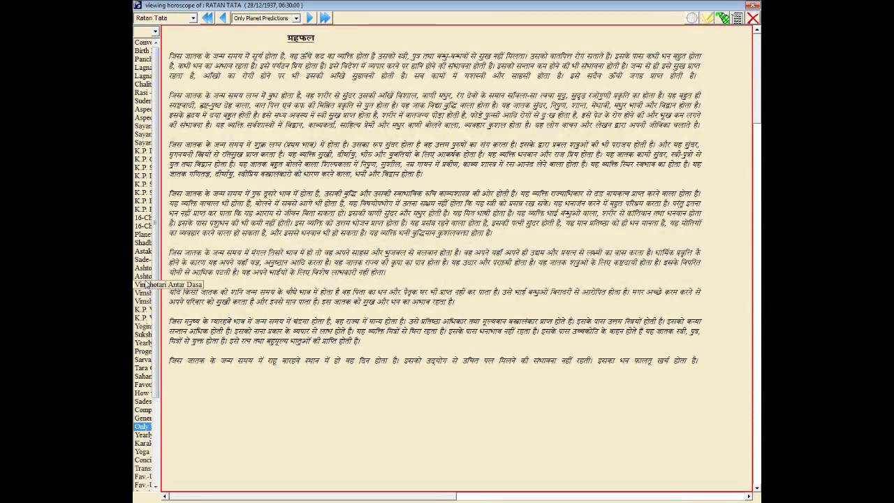
Step: Review the Vimshotari Antar Dasa, Lagna, Chalit - Cusp, Rasi - Navamsa, Sudershan, and K.P. Cusp Chart pages, and close the horoscope view
click(146, 284)
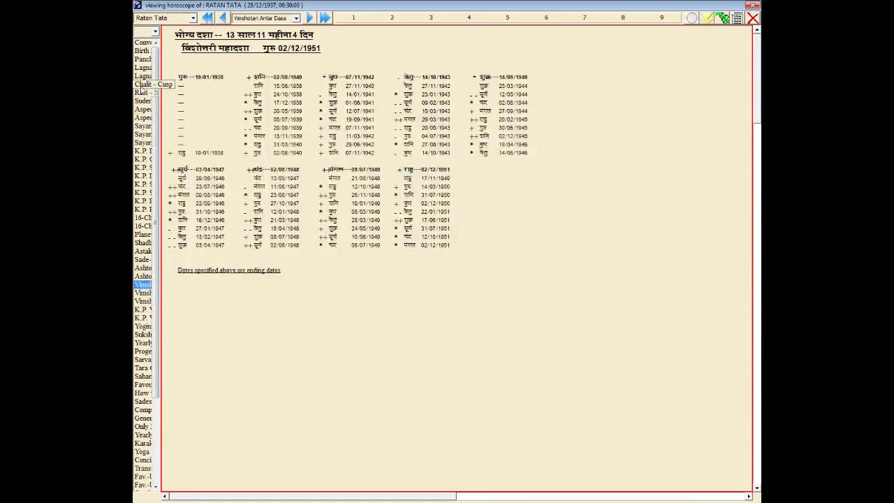
click(147, 75)
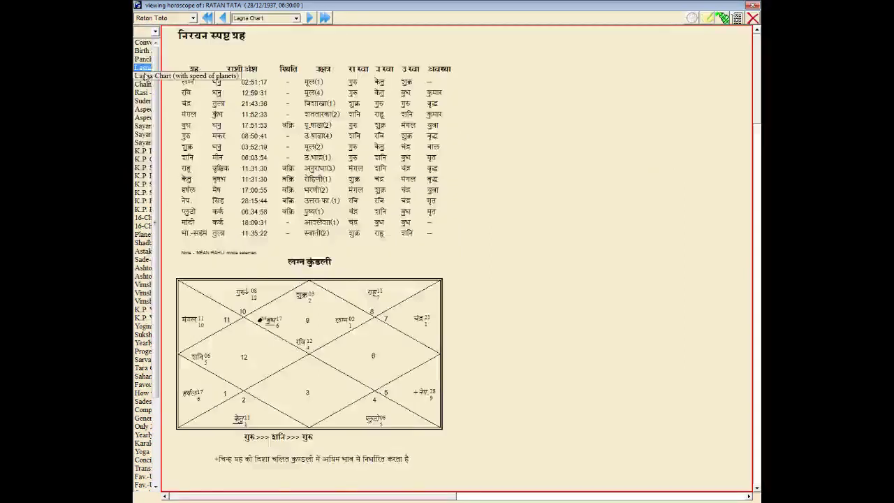
click(146, 84)
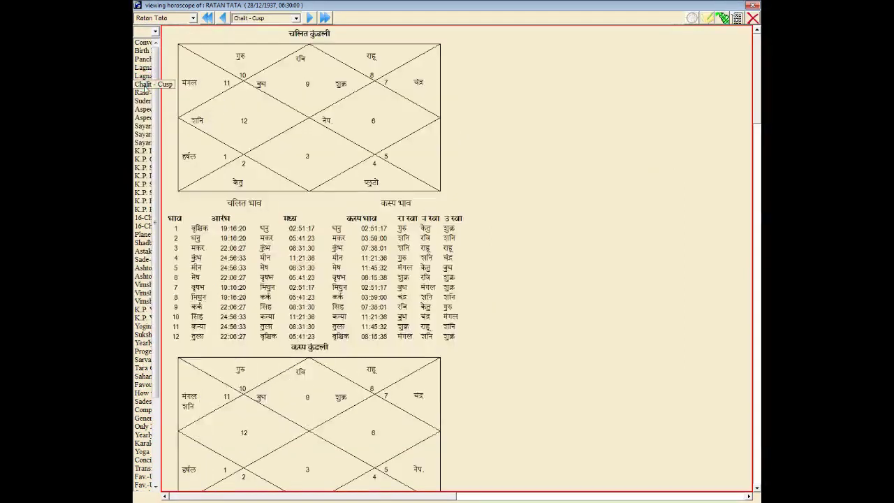
click(144, 92)
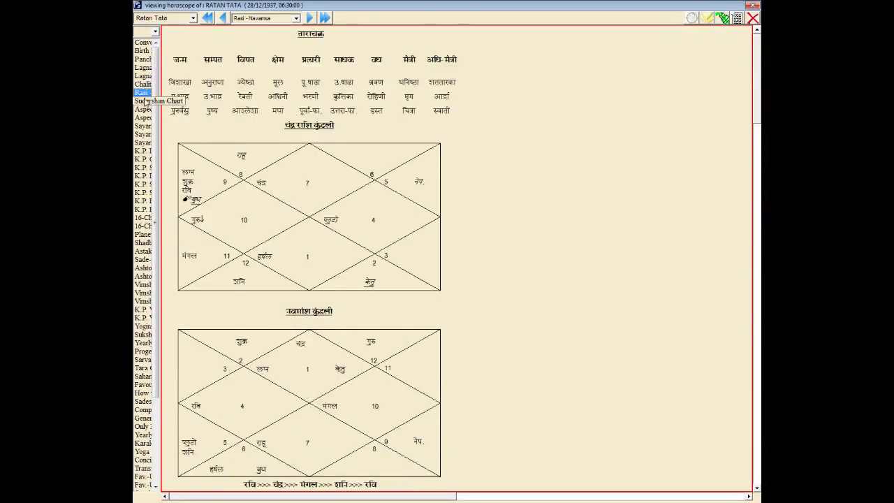
click(143, 101)
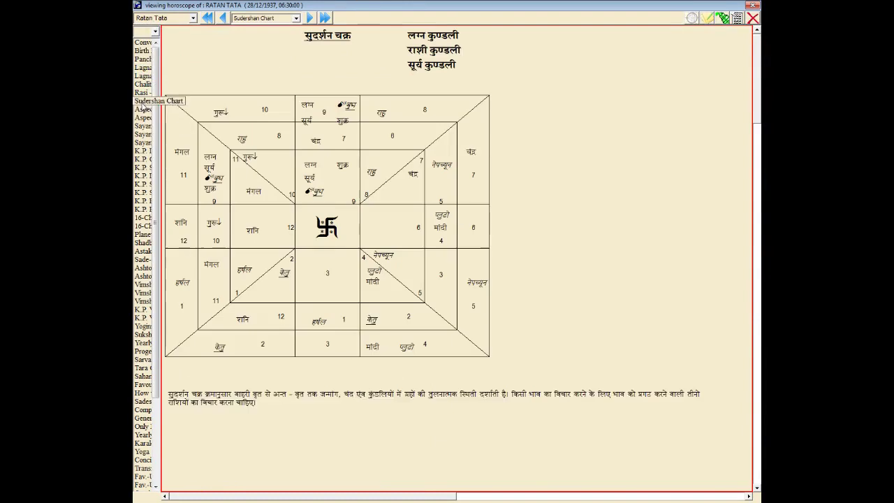
click(142, 159)
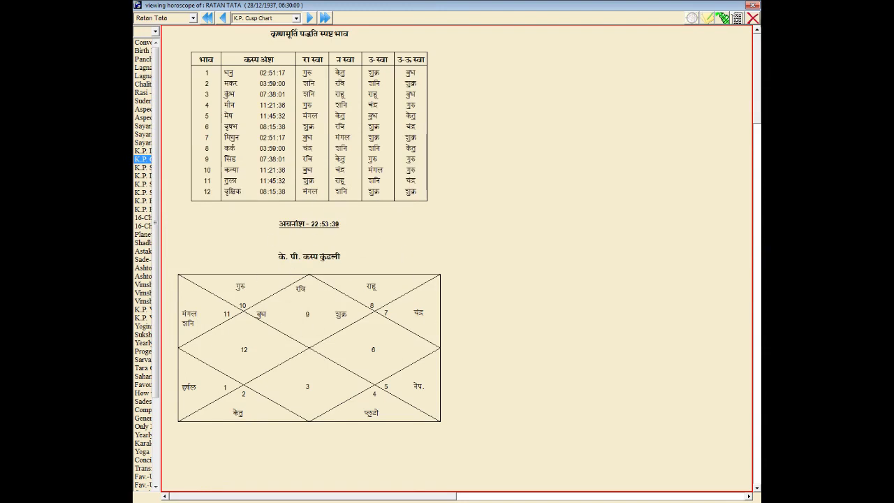
click(753, 5)
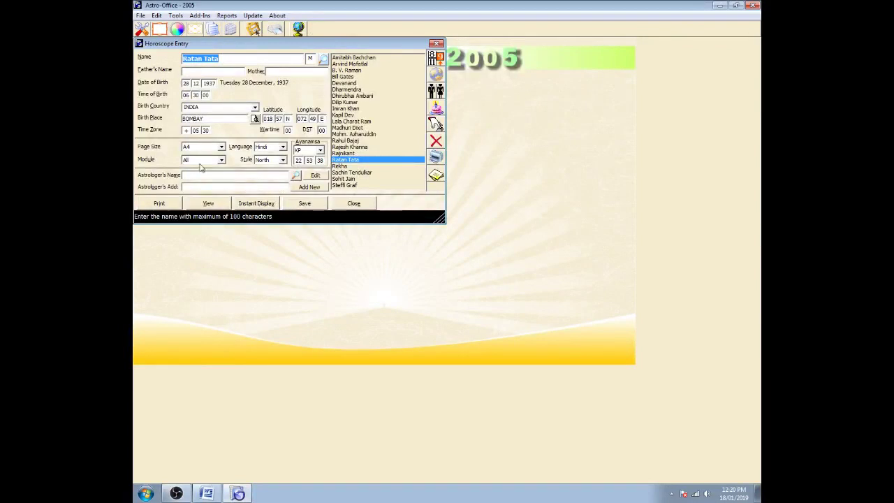
Step: Show the instant planetary degrees, then check the Aspects on Planets, K.P. Lagna and Cusp, and K.P. Significator Chart pages and close the view
click(252, 207)
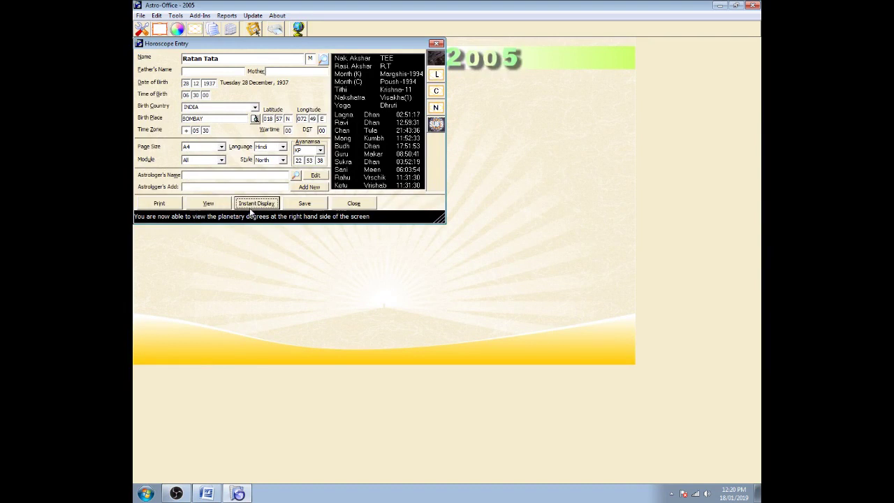
click(203, 203)
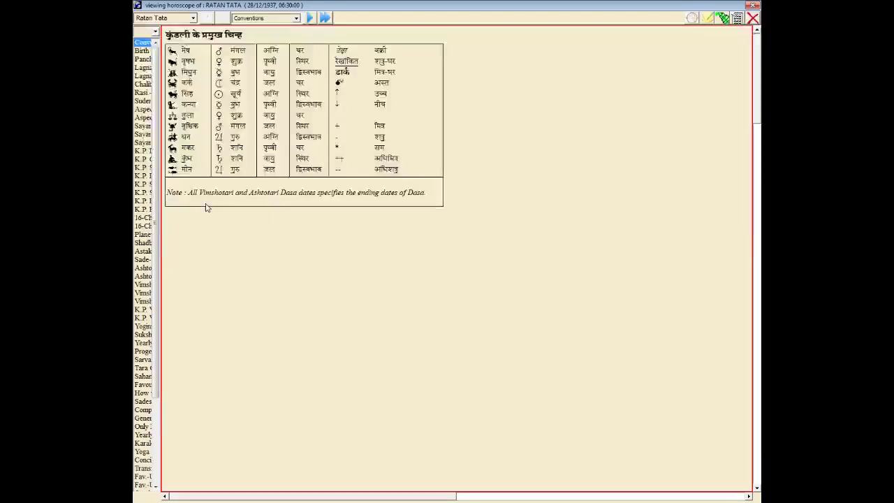
click(144, 109)
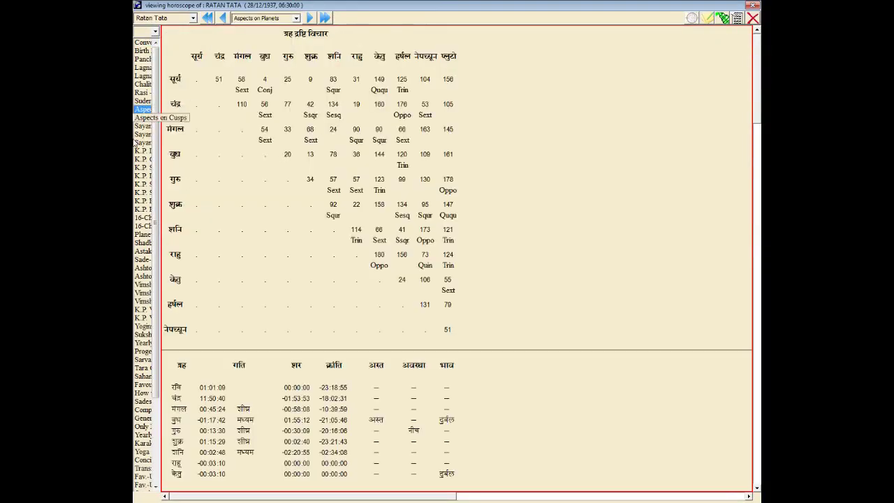
click(142, 175)
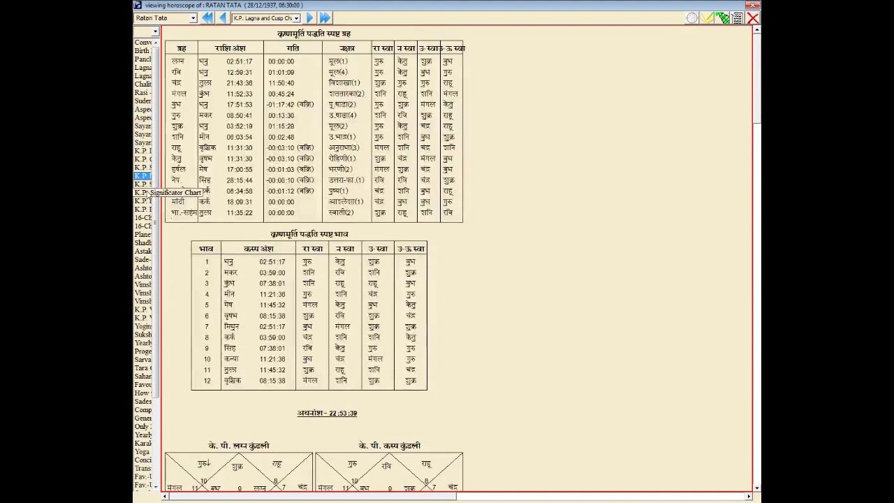
click(143, 192)
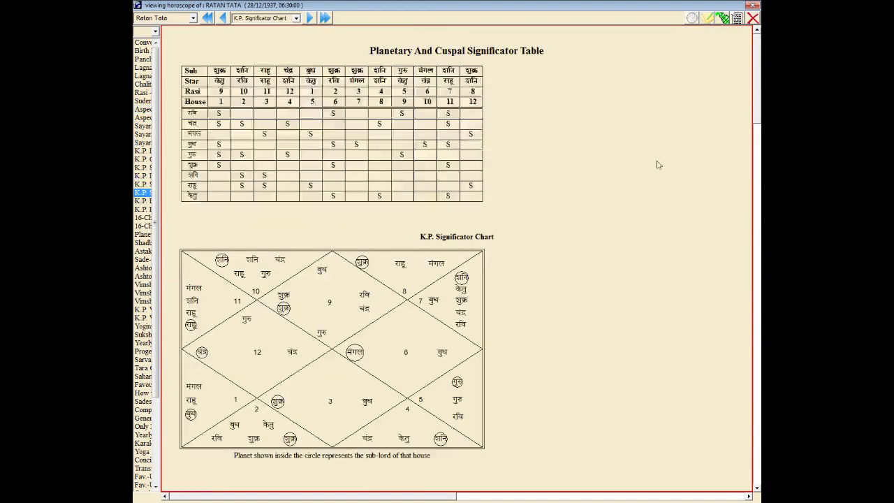
click(753, 5)
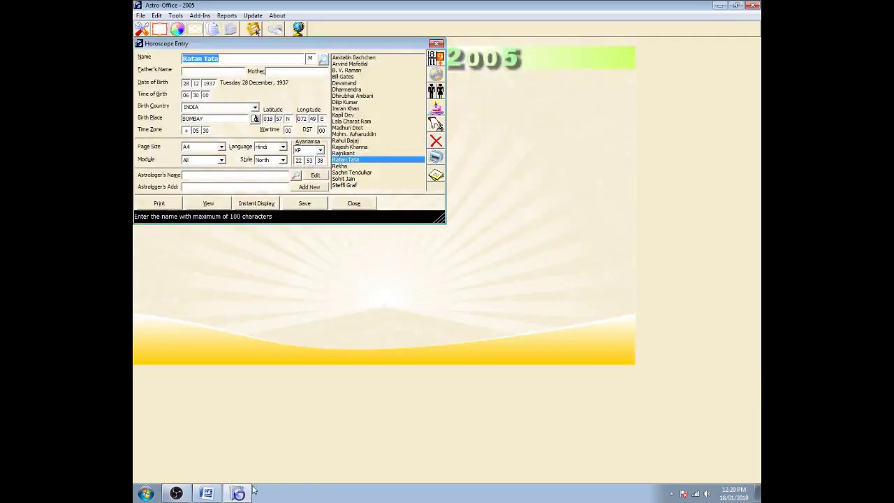
Step: Switch to the Word document and append "YOU CAN SIMPLY TYPE YOUR NAME DOB POB & TOB" after "APPLICATION..."
click(210, 494)
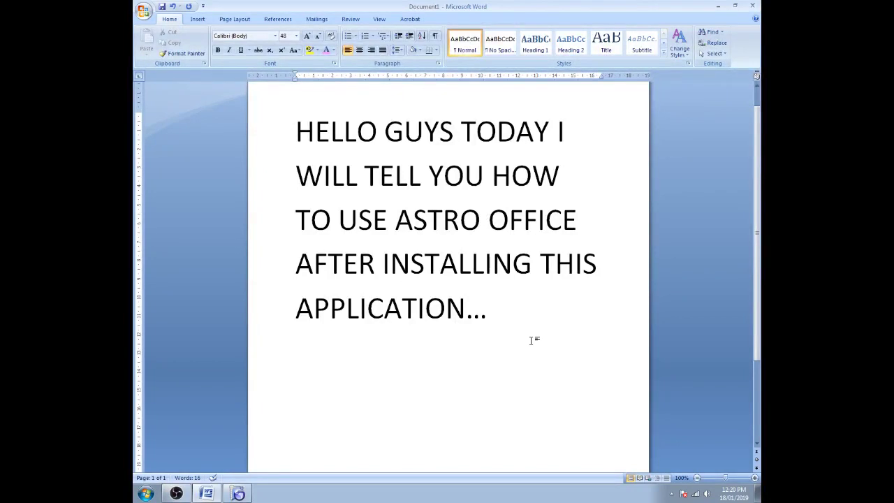
text(YOU)
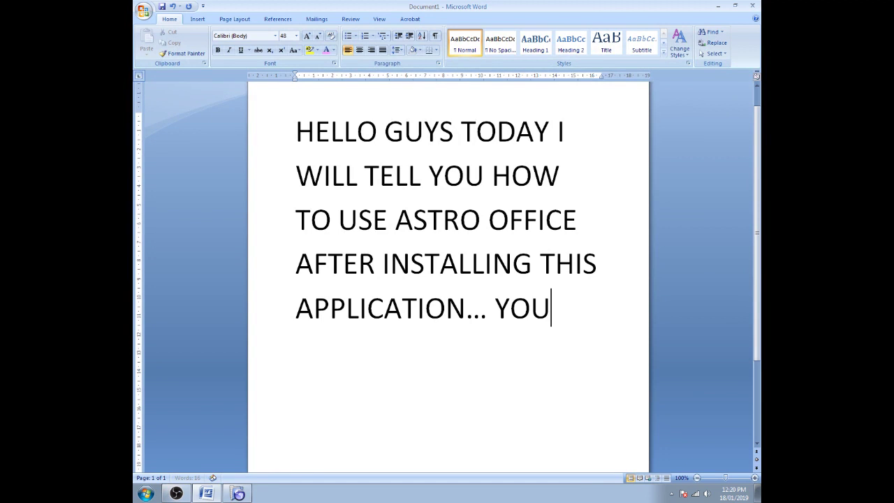
text( CAN SIM)
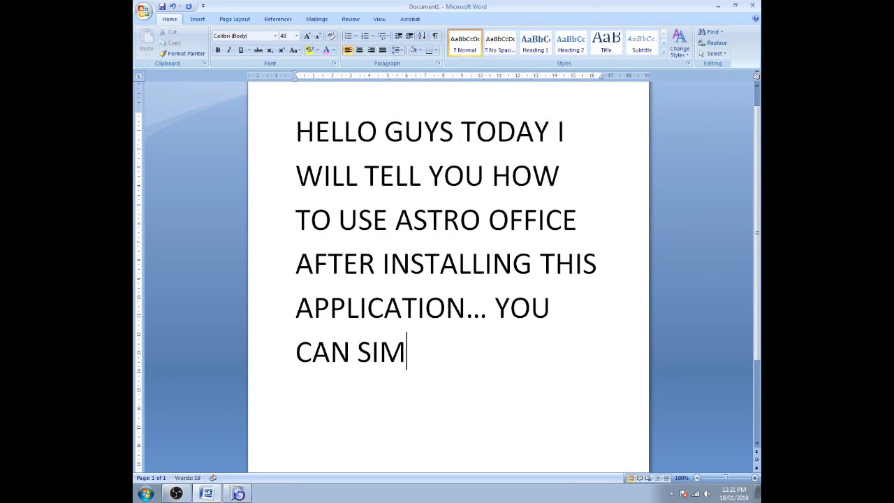
text(PLY )
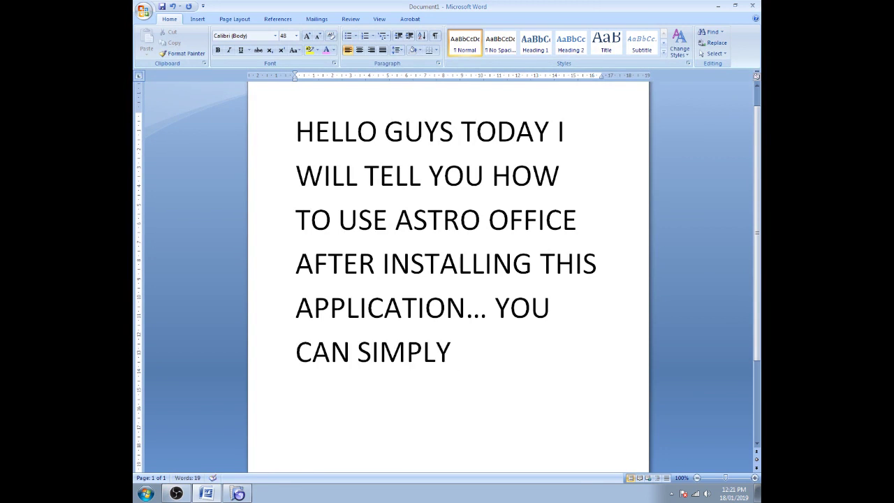
text(TYPE YO)
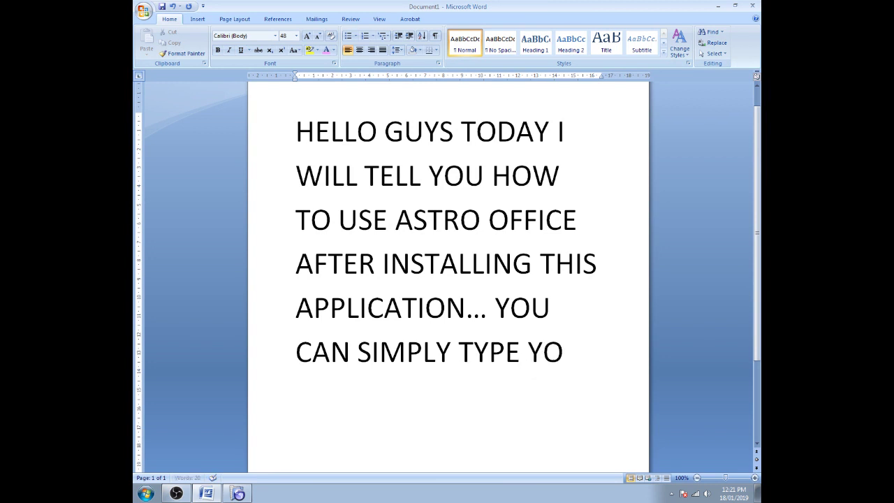
text(UR NAM)
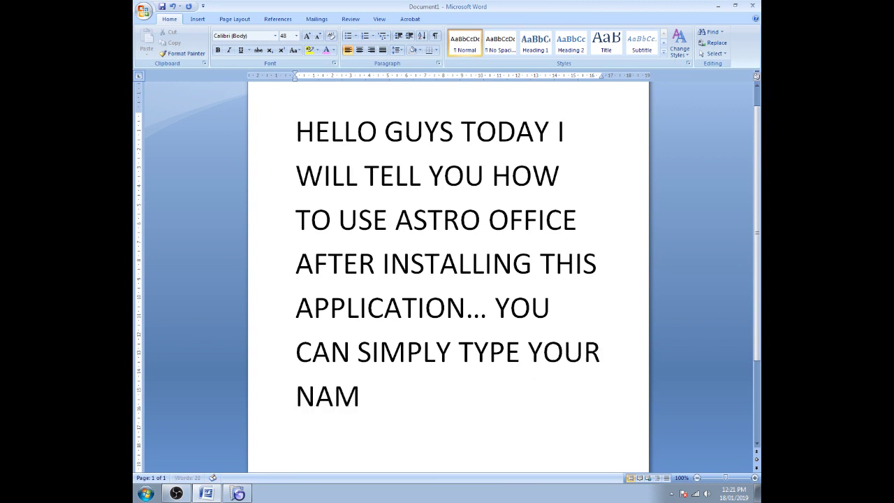
text(E DOB P)
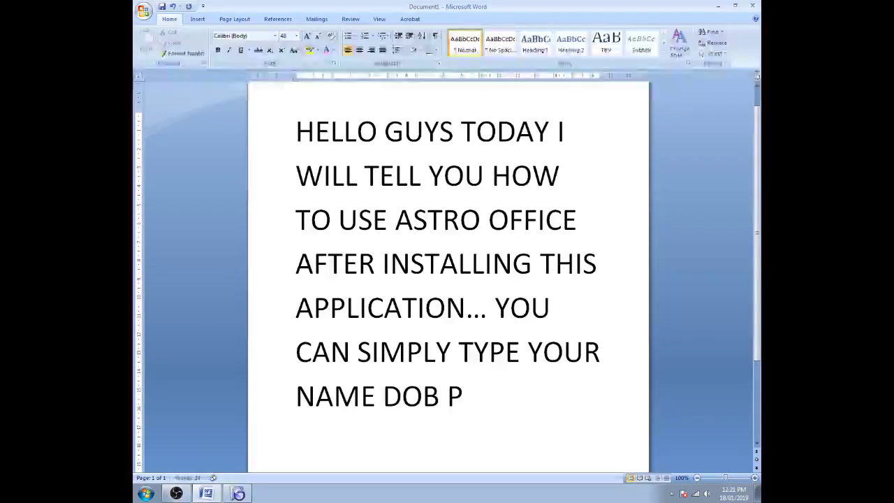
text(OB )
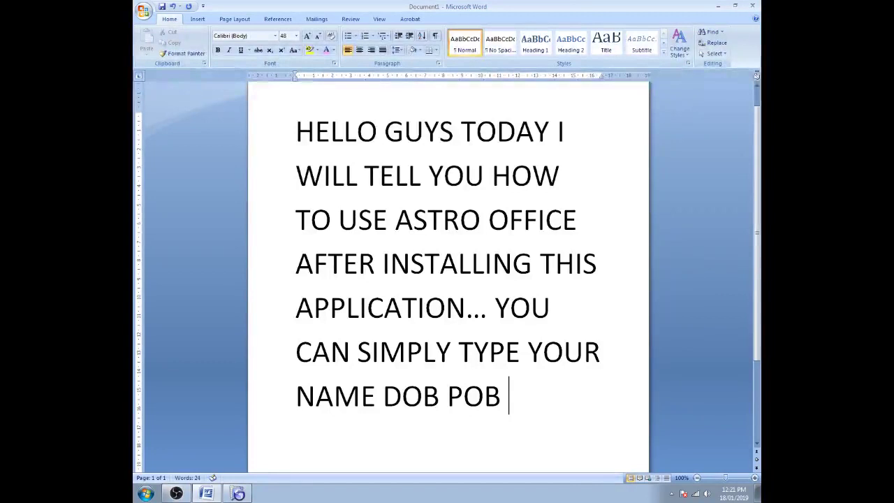
text(& TOB )
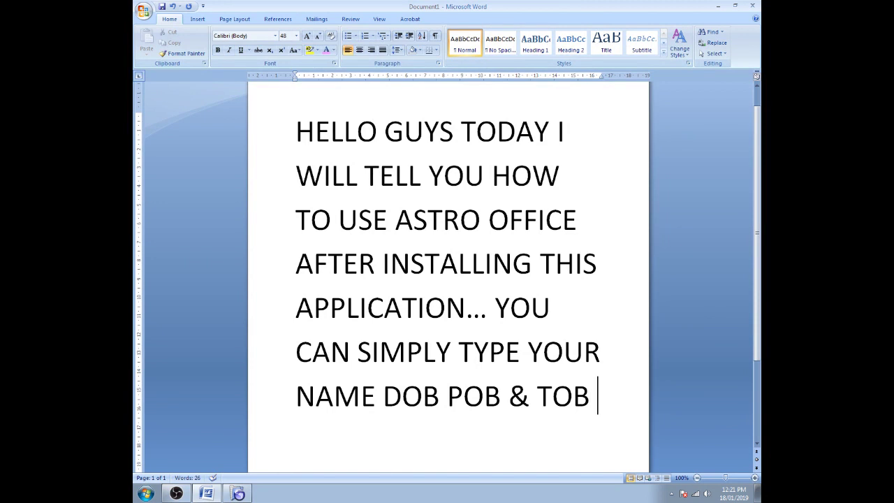
Step: Continue the sentence after "TOB" with "THEN YOU WILL CLICK ON"
text(THEN)
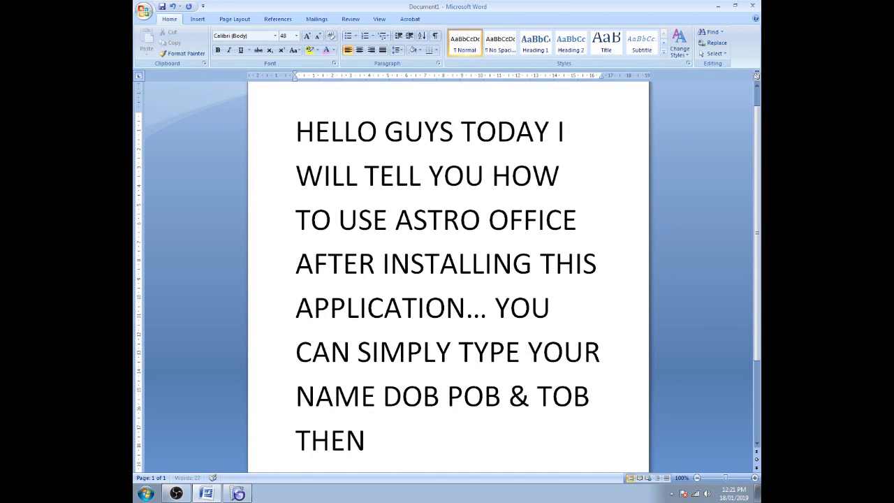
text( YOU )
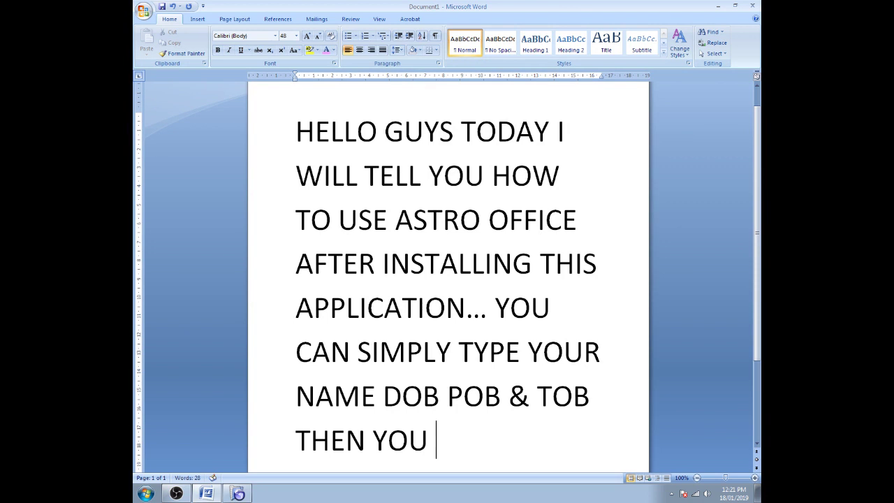
text(WILL)
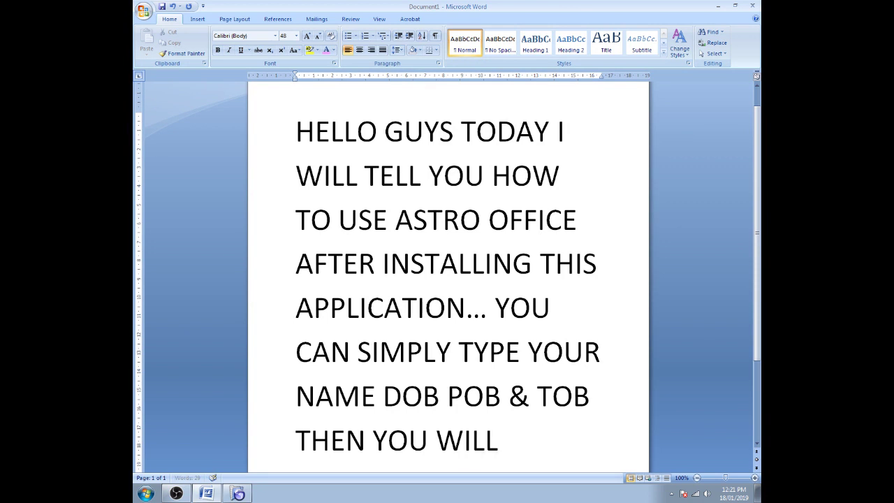
text( V)
key(BackSpace)
text(CLICK)
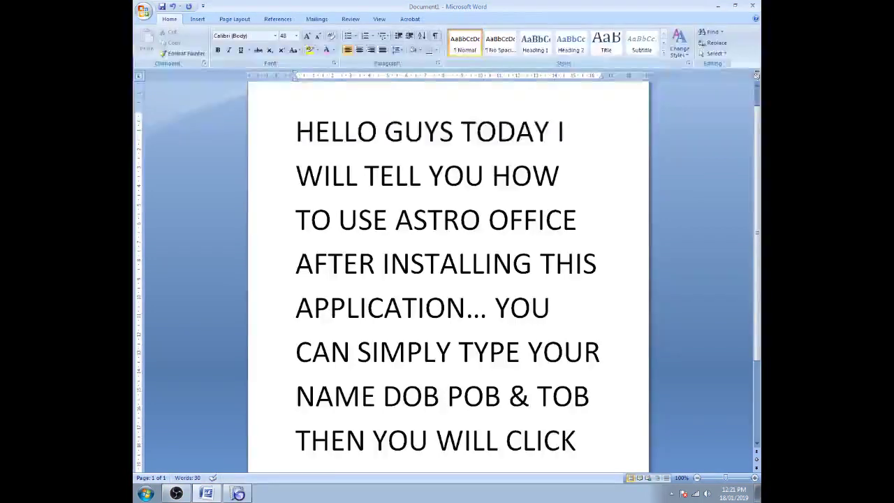
text(ON)
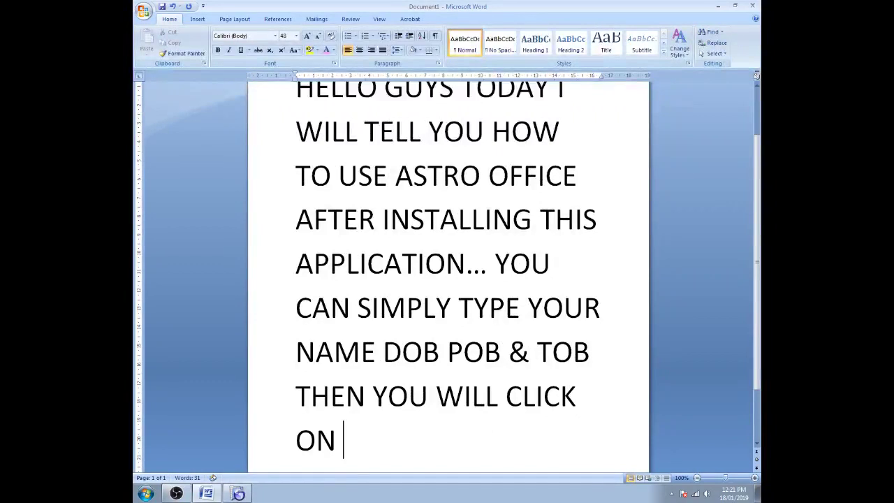